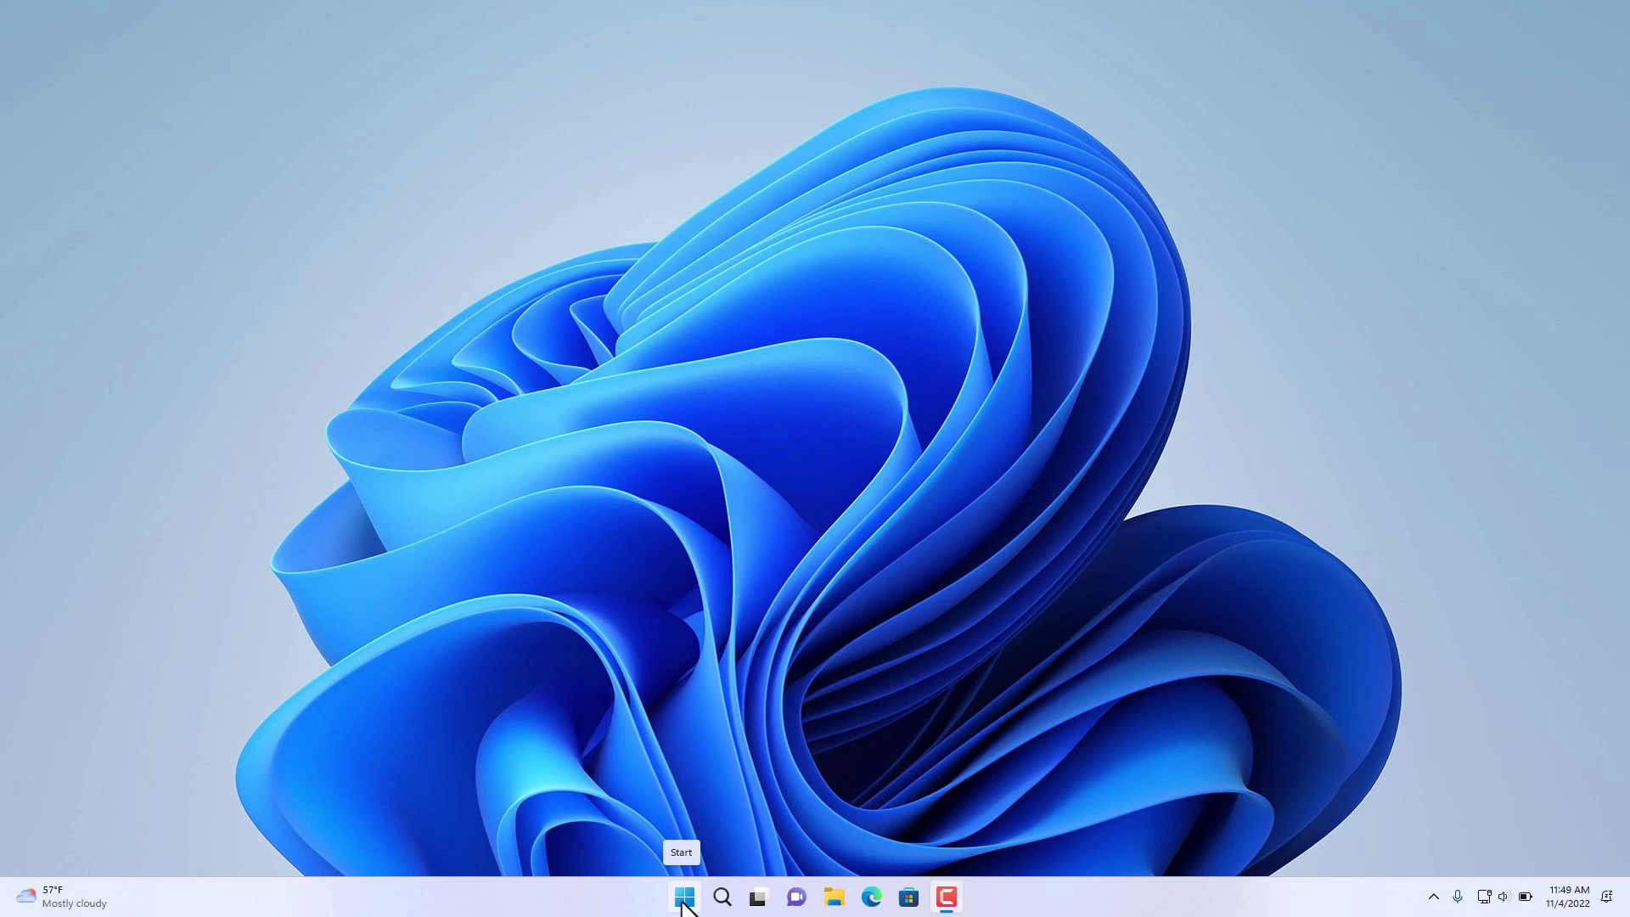
# - Launch Task Manager by searching 'task' in Windows search
pyautogui.rightClick(683, 898)
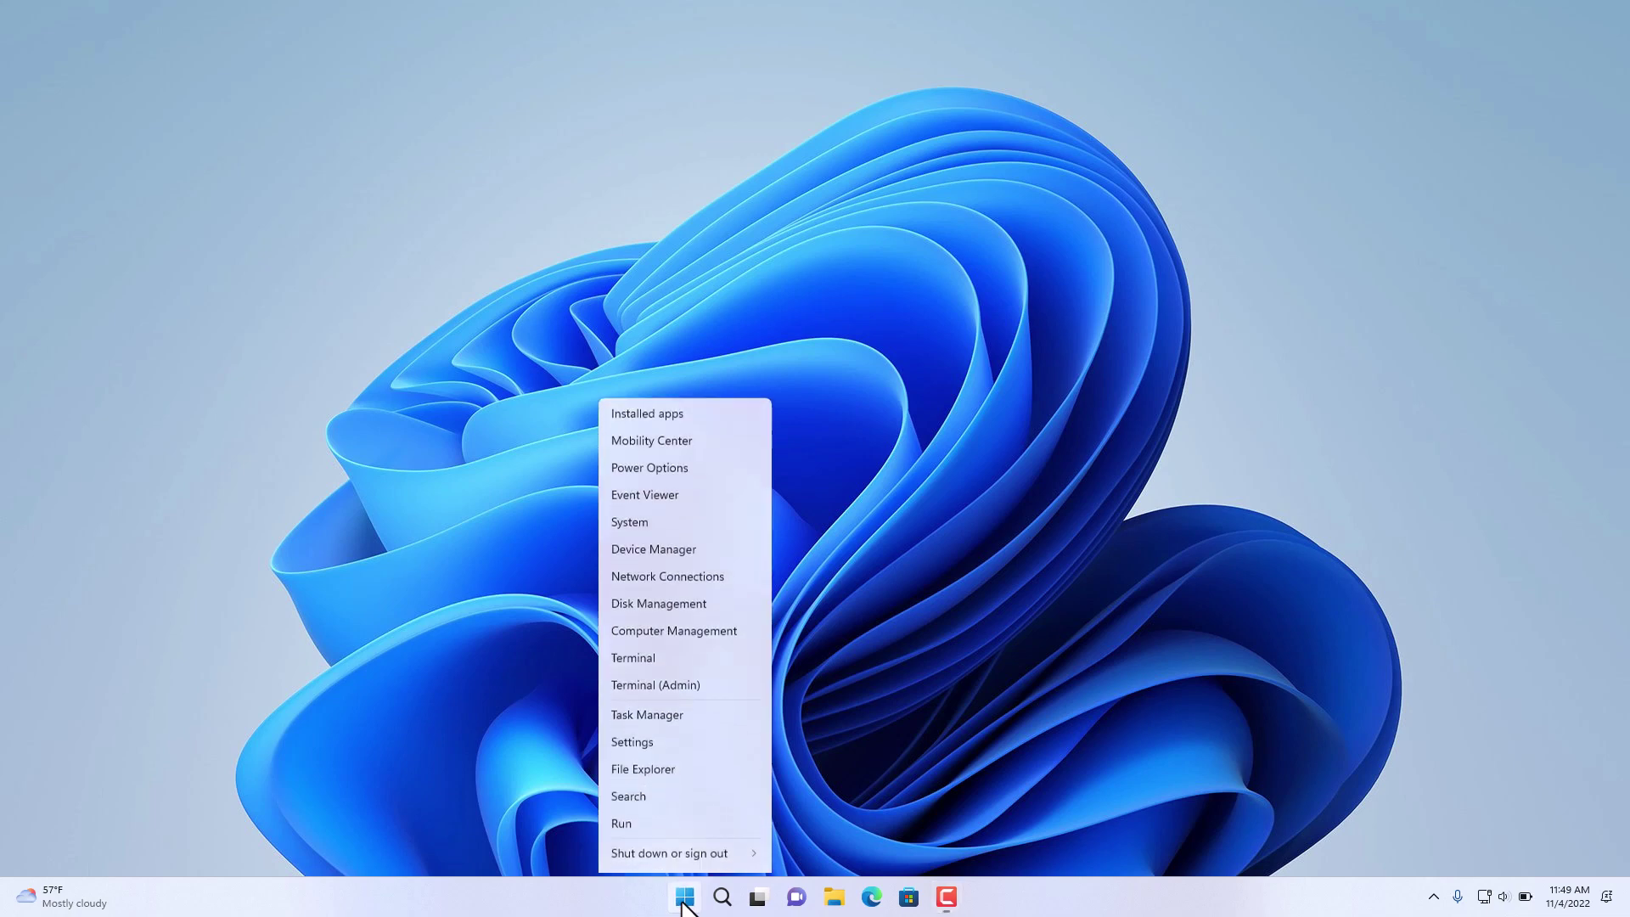
pyautogui.click(638, 907)
pyautogui.click(721, 898)
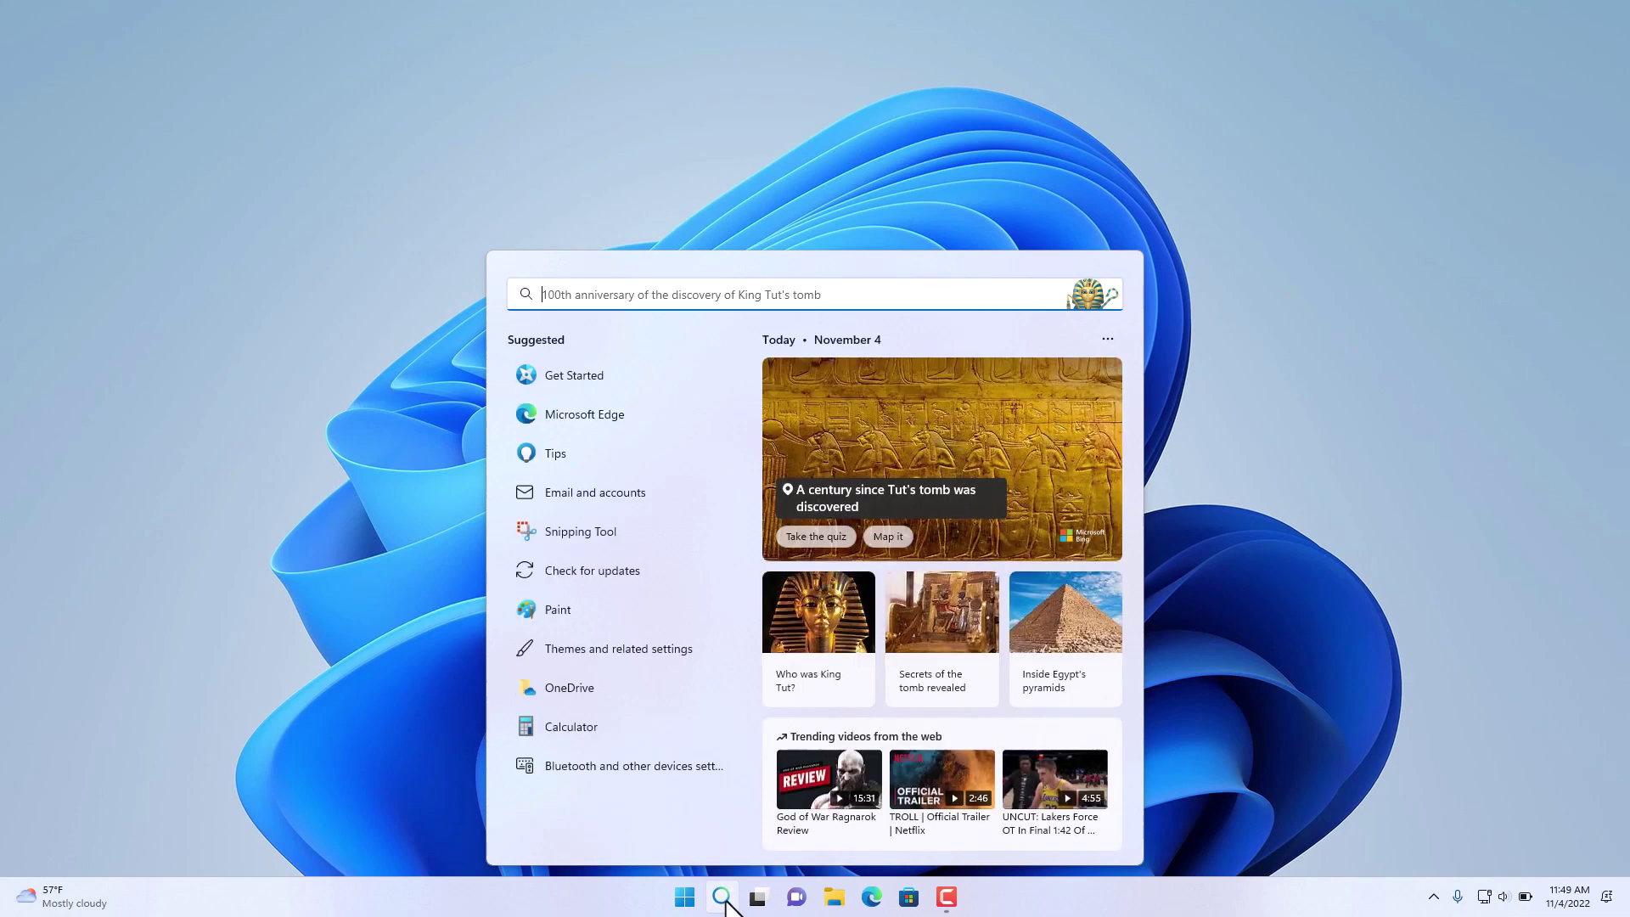
pyautogui.write('task')
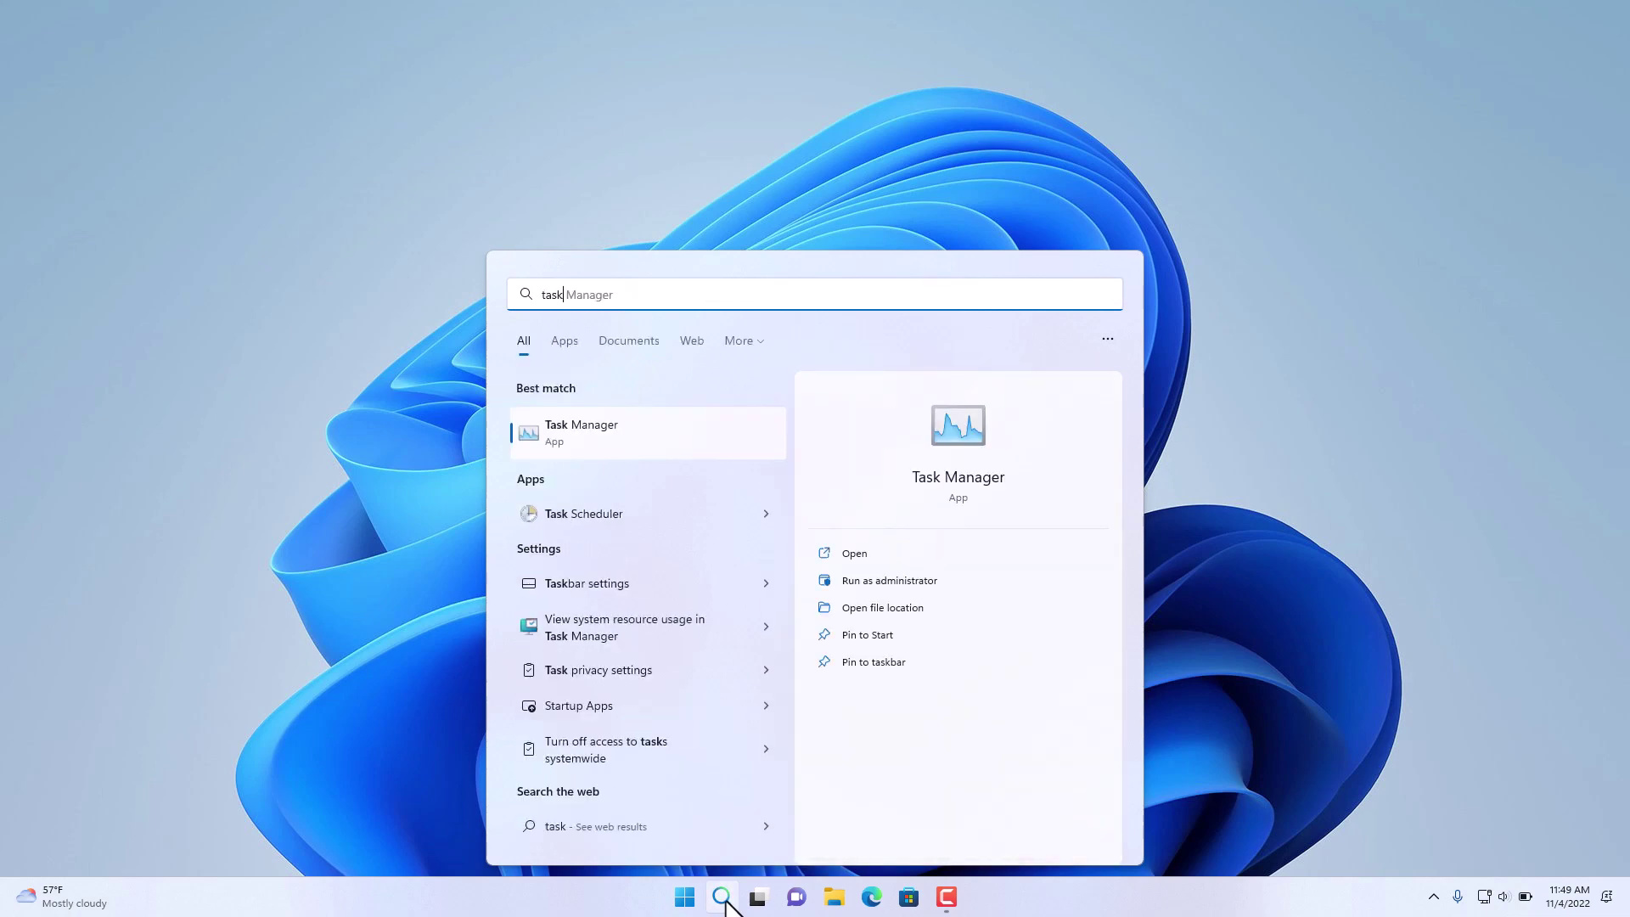
pyautogui.press('Return')
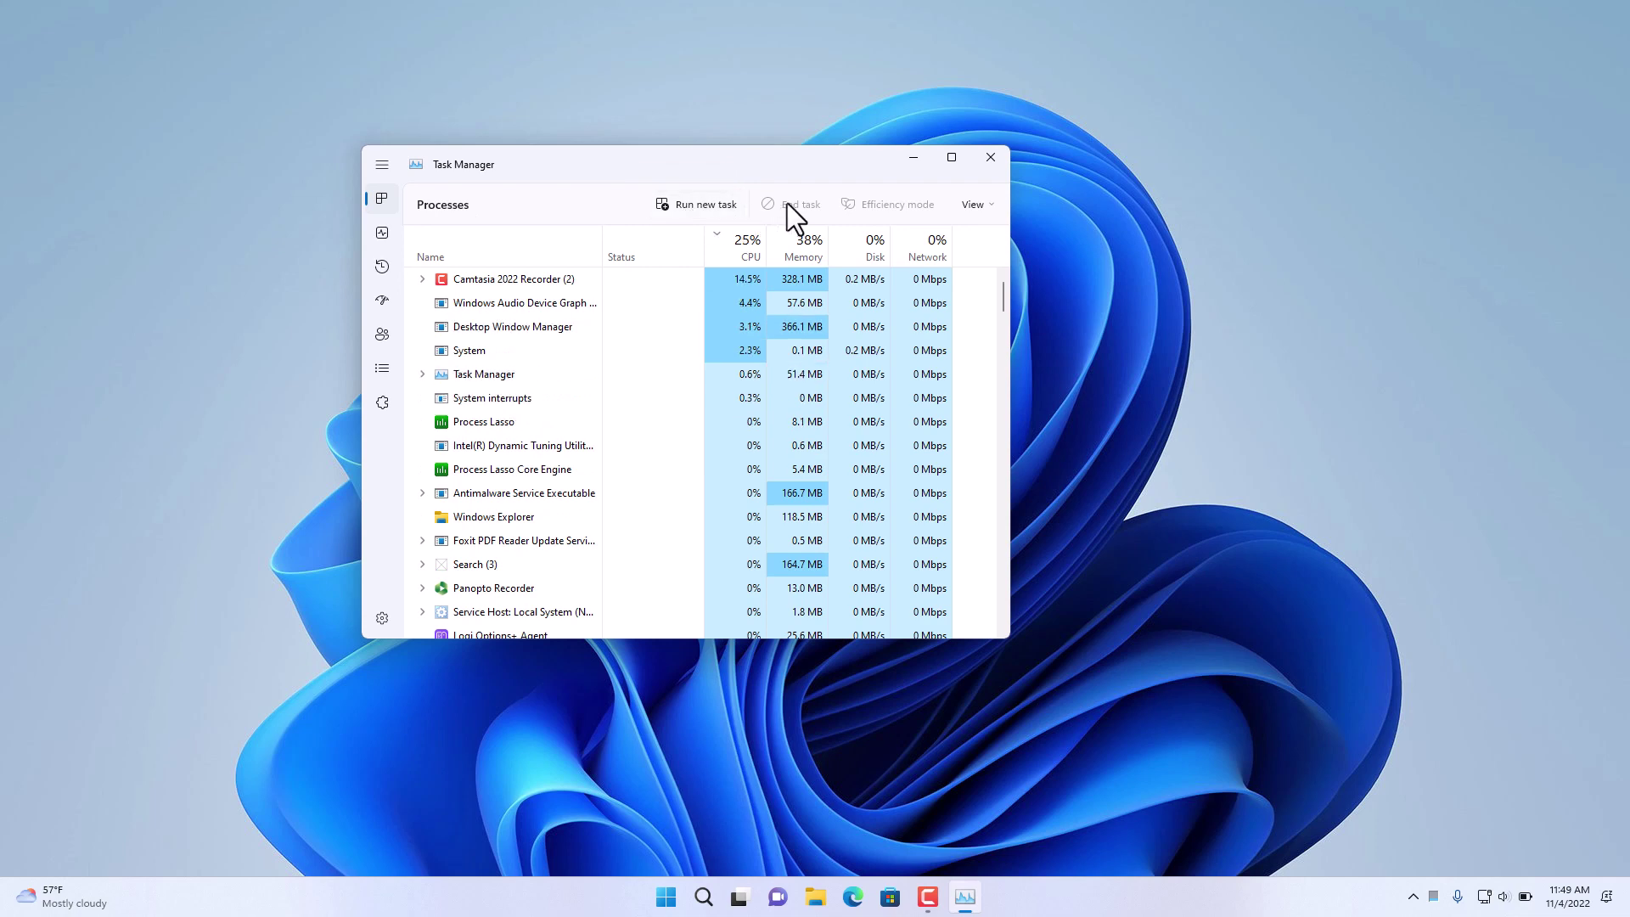
# - Sort processes by Name into Apps and Background groups, and widen the Task Manager window
pyautogui.click(496, 255)
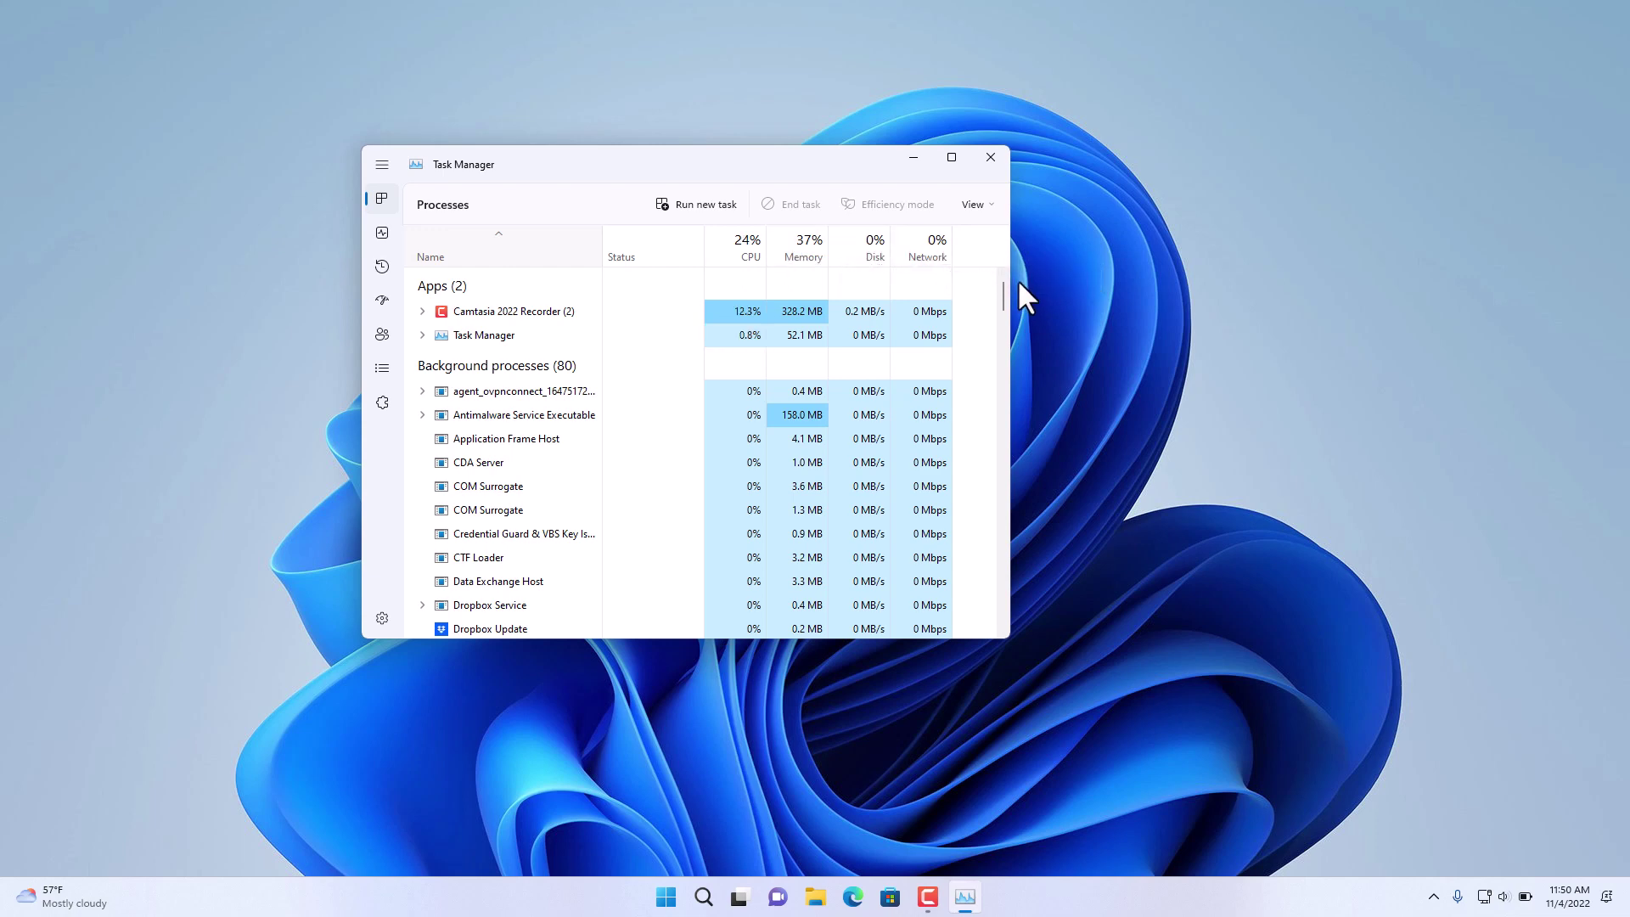
pyautogui.moveTo(1012, 291); pyautogui.dragTo(1274, 339)
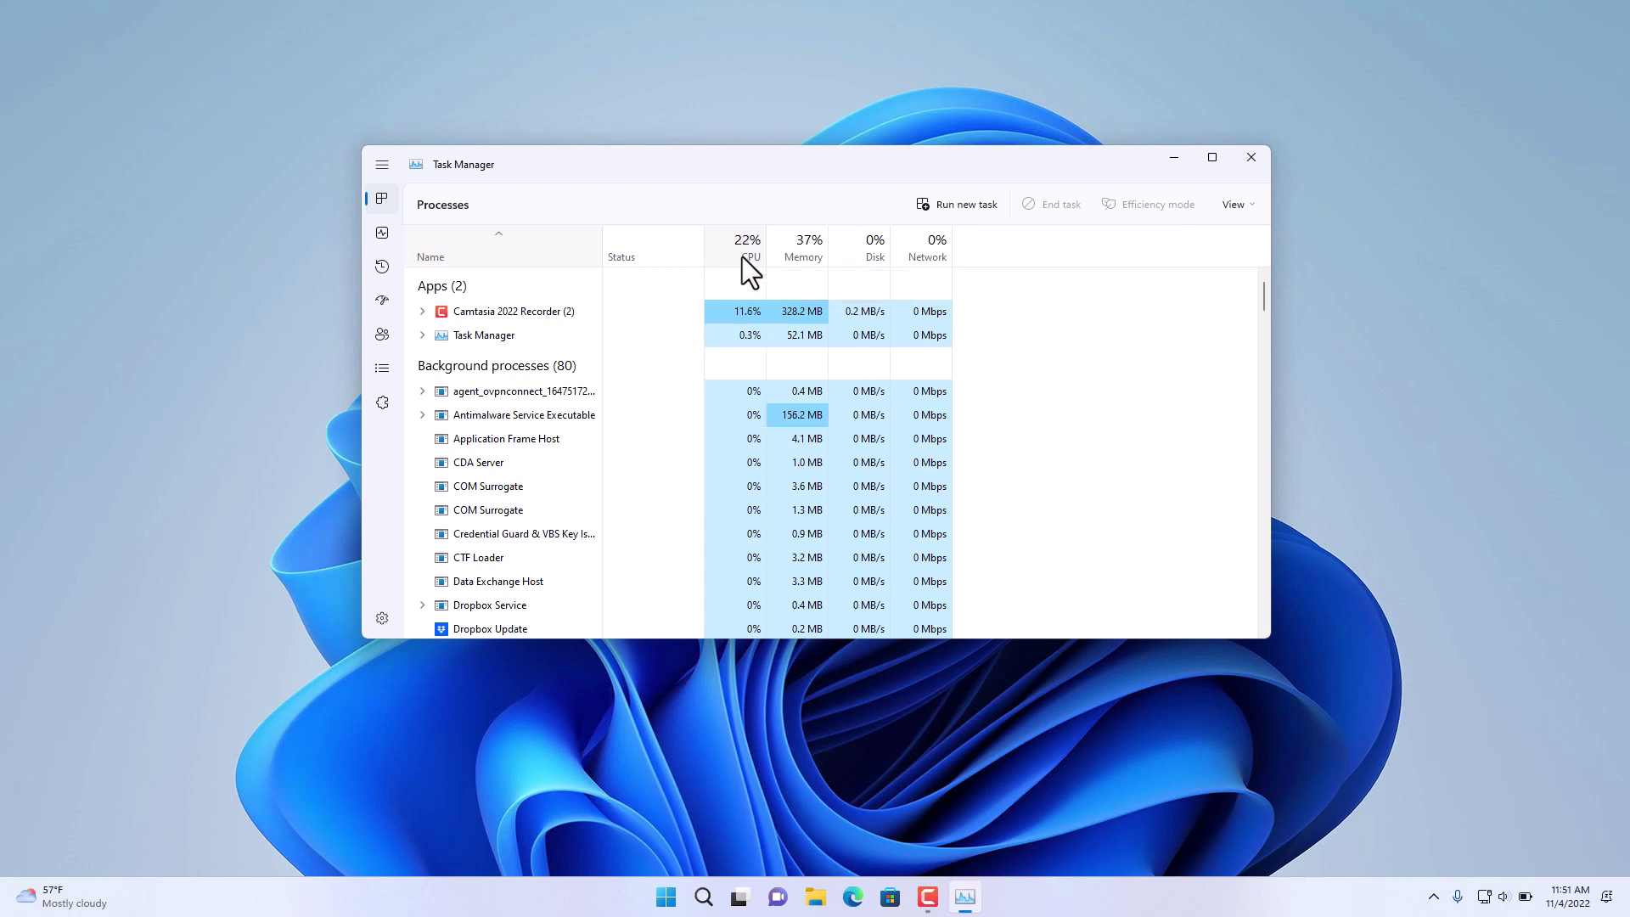
# - End the Task Manager process itself so its window closes
pyautogui.click(501, 312)
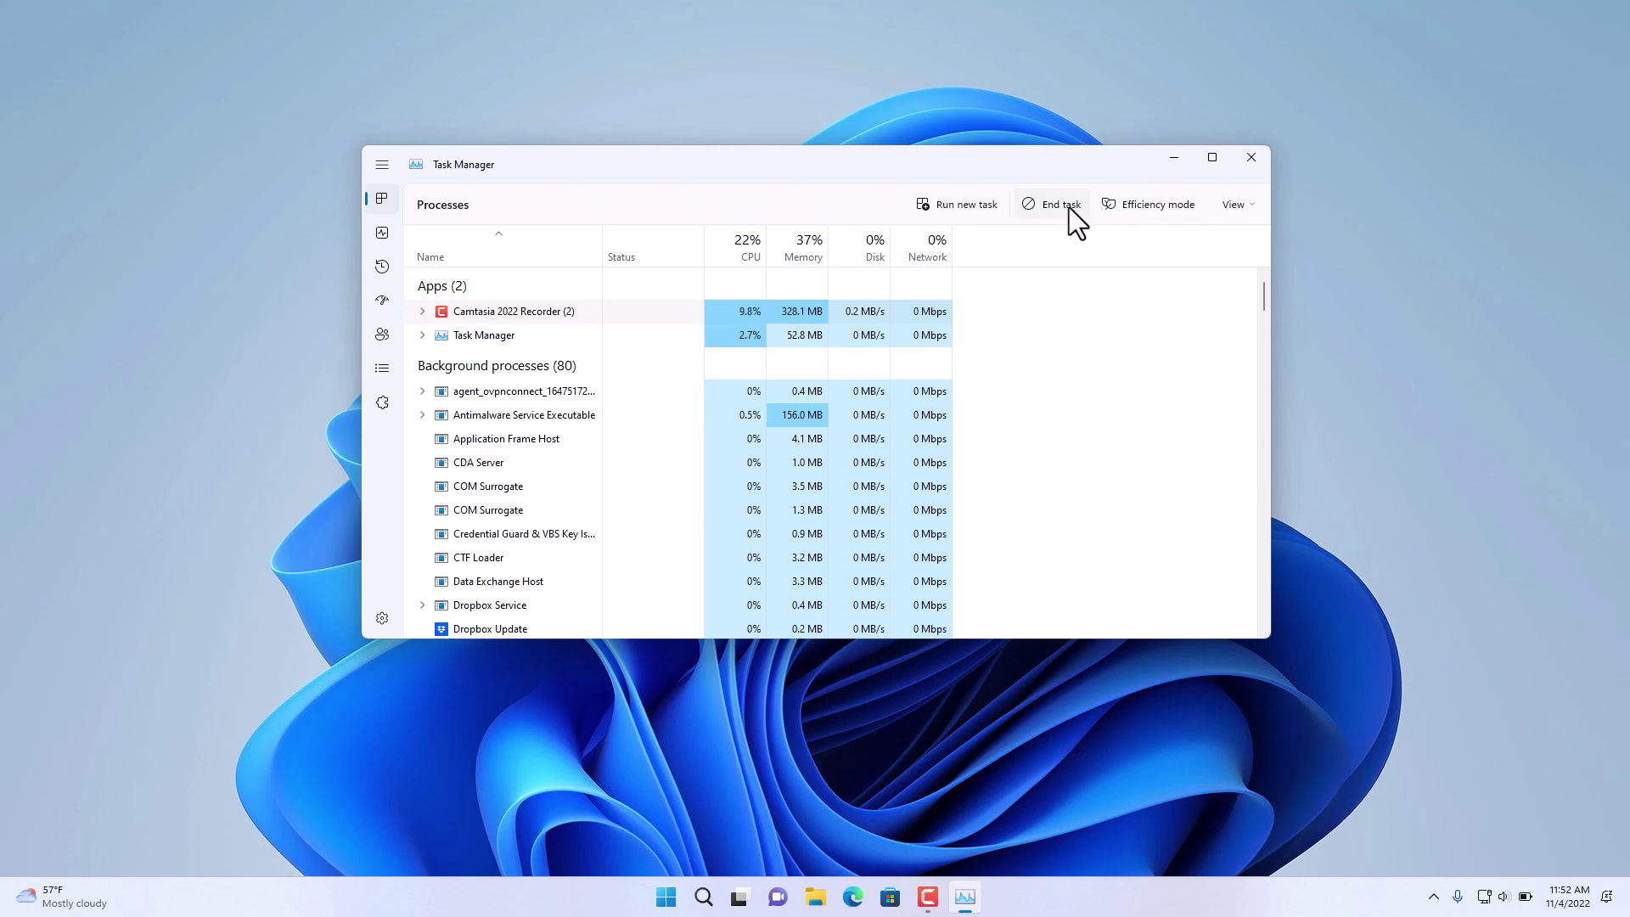
pyautogui.click(463, 336)
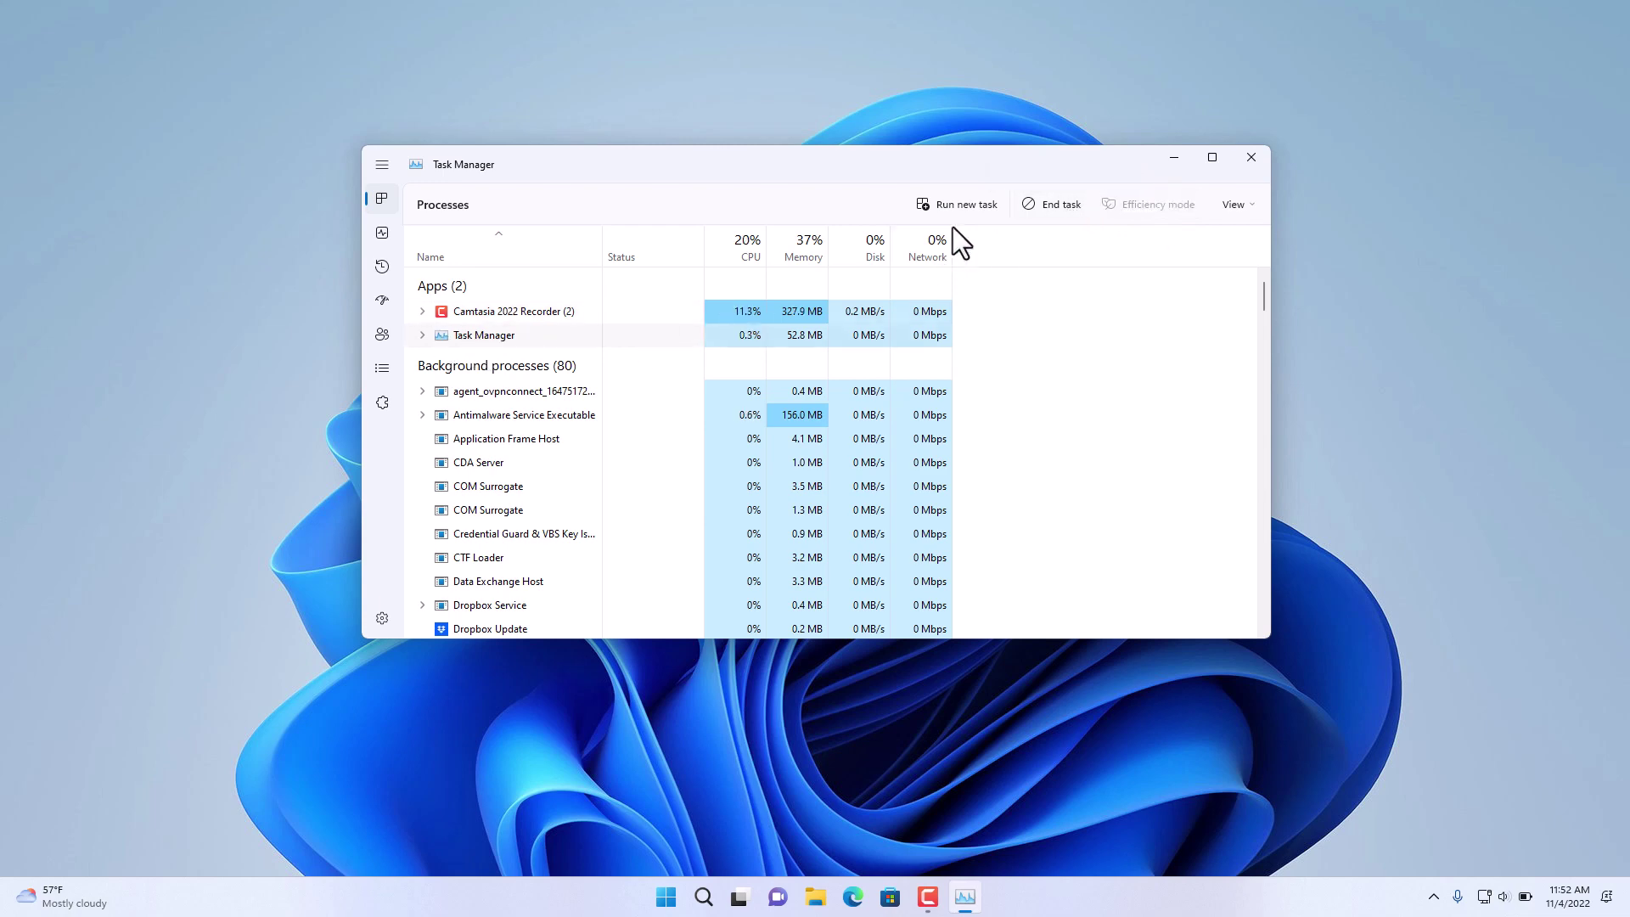
pyautogui.click(1059, 205)
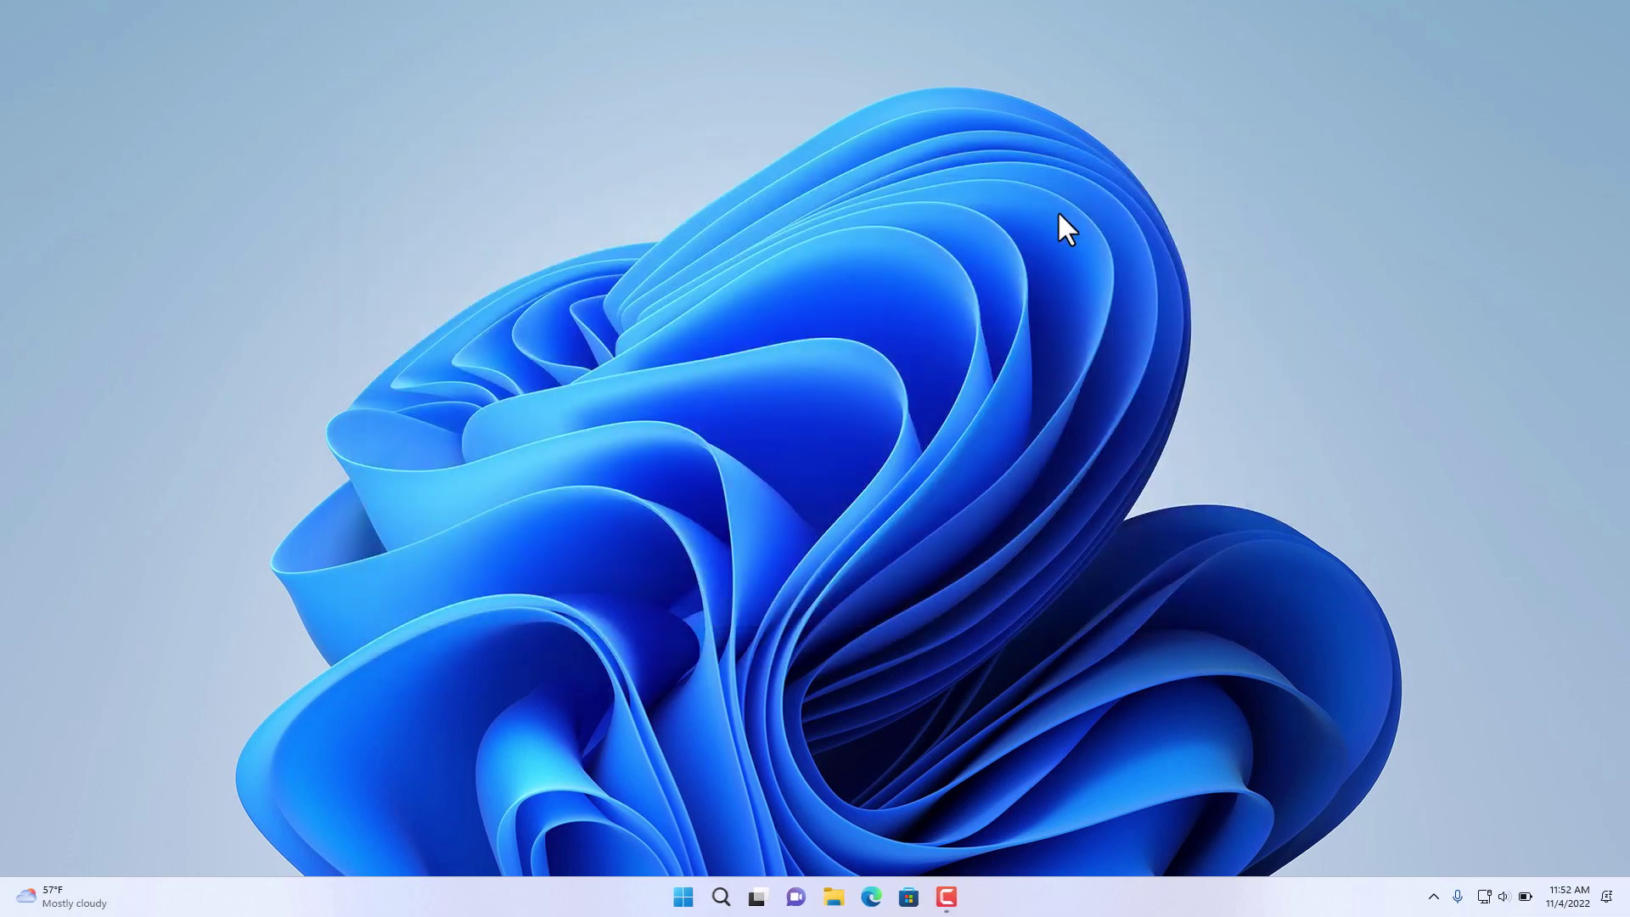
# - Reopen Task Manager from the Start button's Win+X quick-link menu
pyautogui.rightClick(685, 896)
pyautogui.click(724, 689)
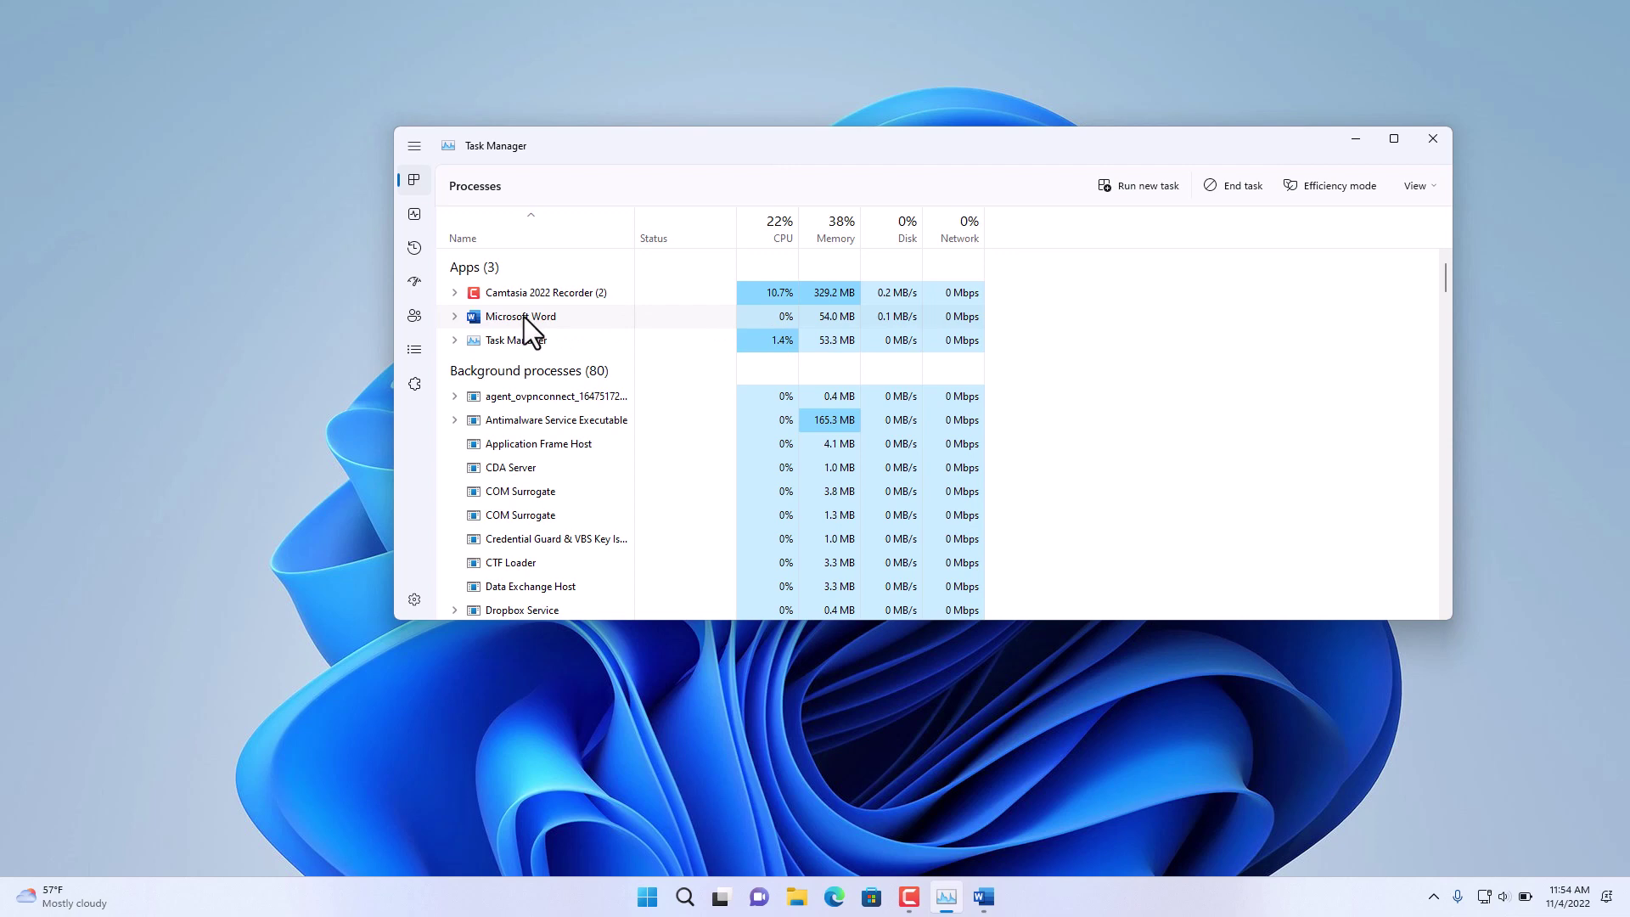
# - Turn on efficiency mode for Microsoft Word and confirm it in the dialog
pyautogui.click(1349, 187)
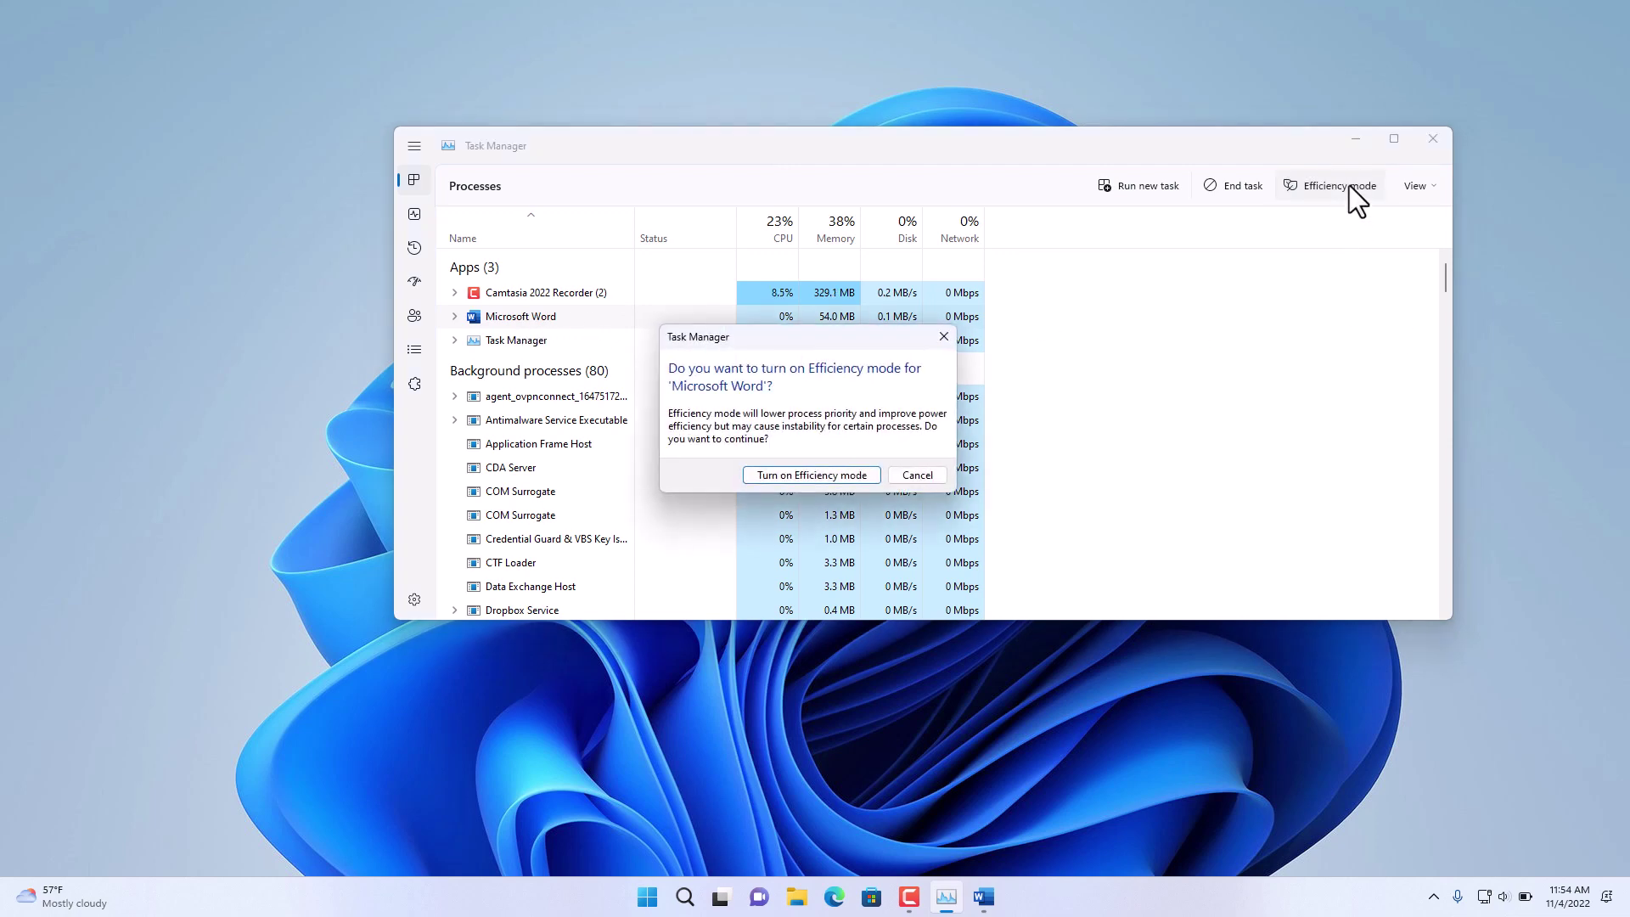
pyautogui.click(780, 480)
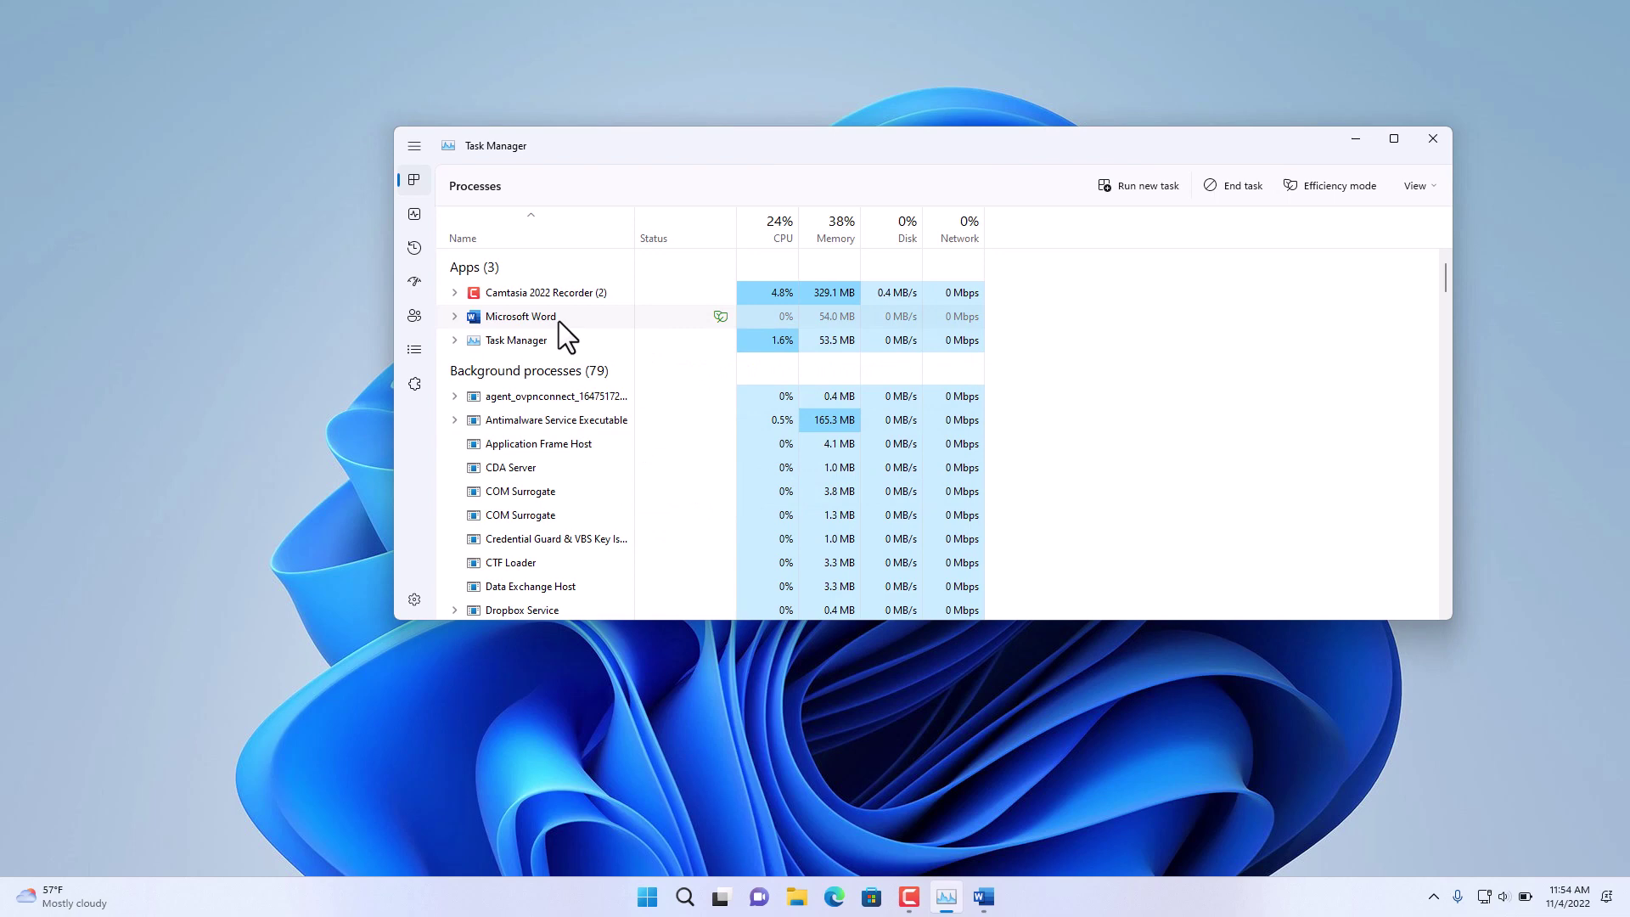
pyautogui.moveTo(720, 321)
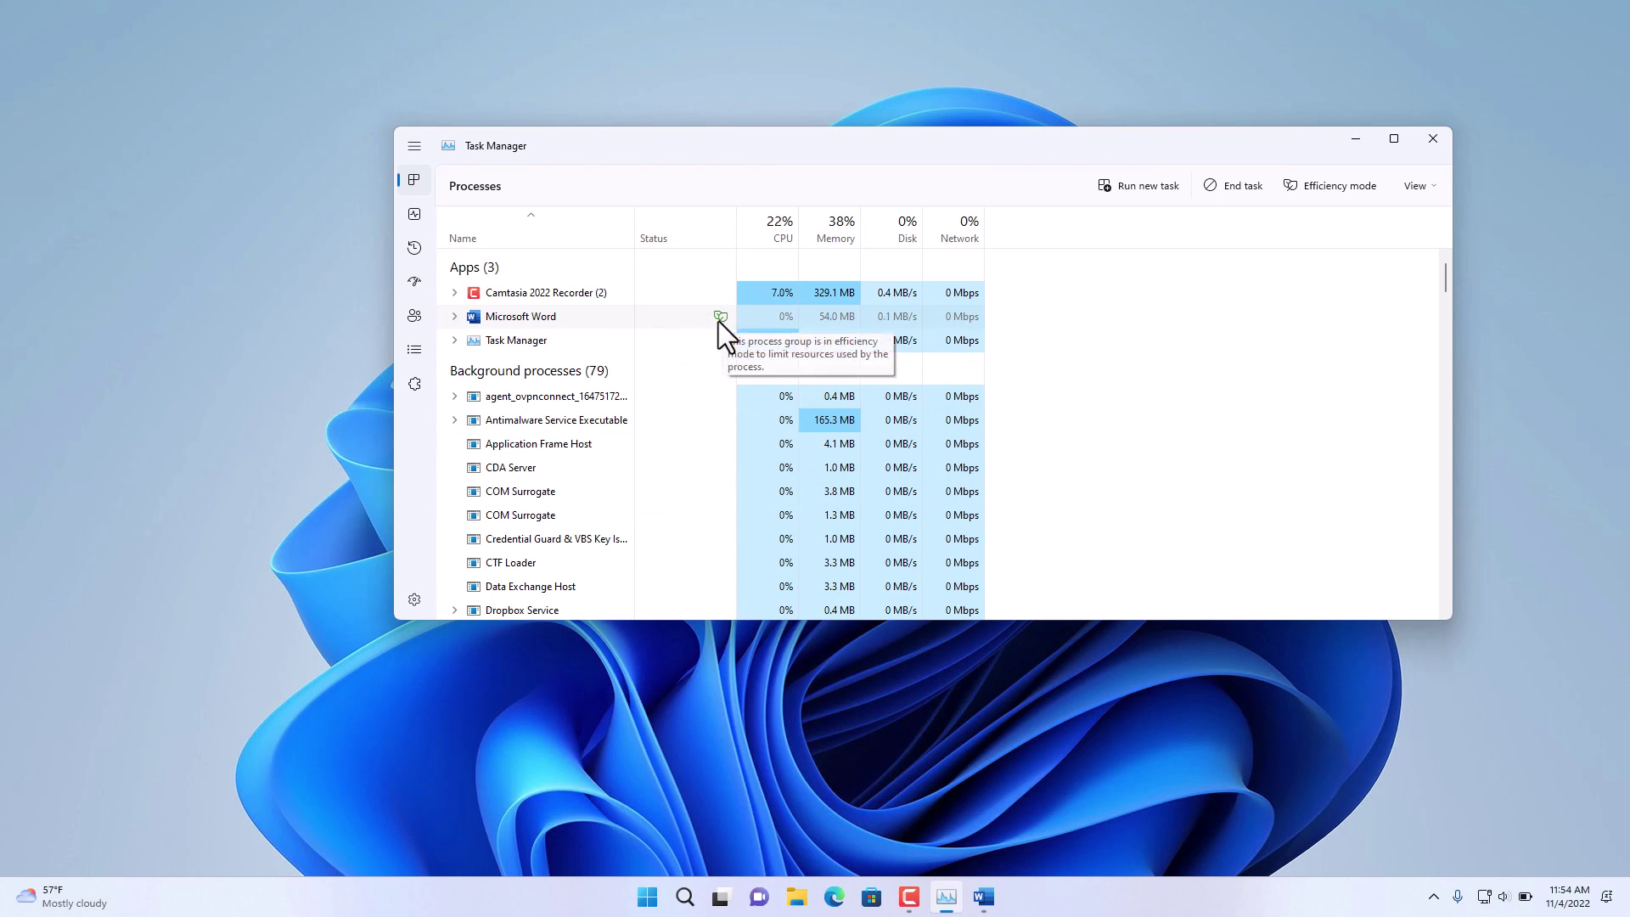
# - Step through the Performance graphs for Memory, Disk 0 (C:), Intel GPU 0 and NVIDIA GPU 1
pyautogui.click(415, 216)
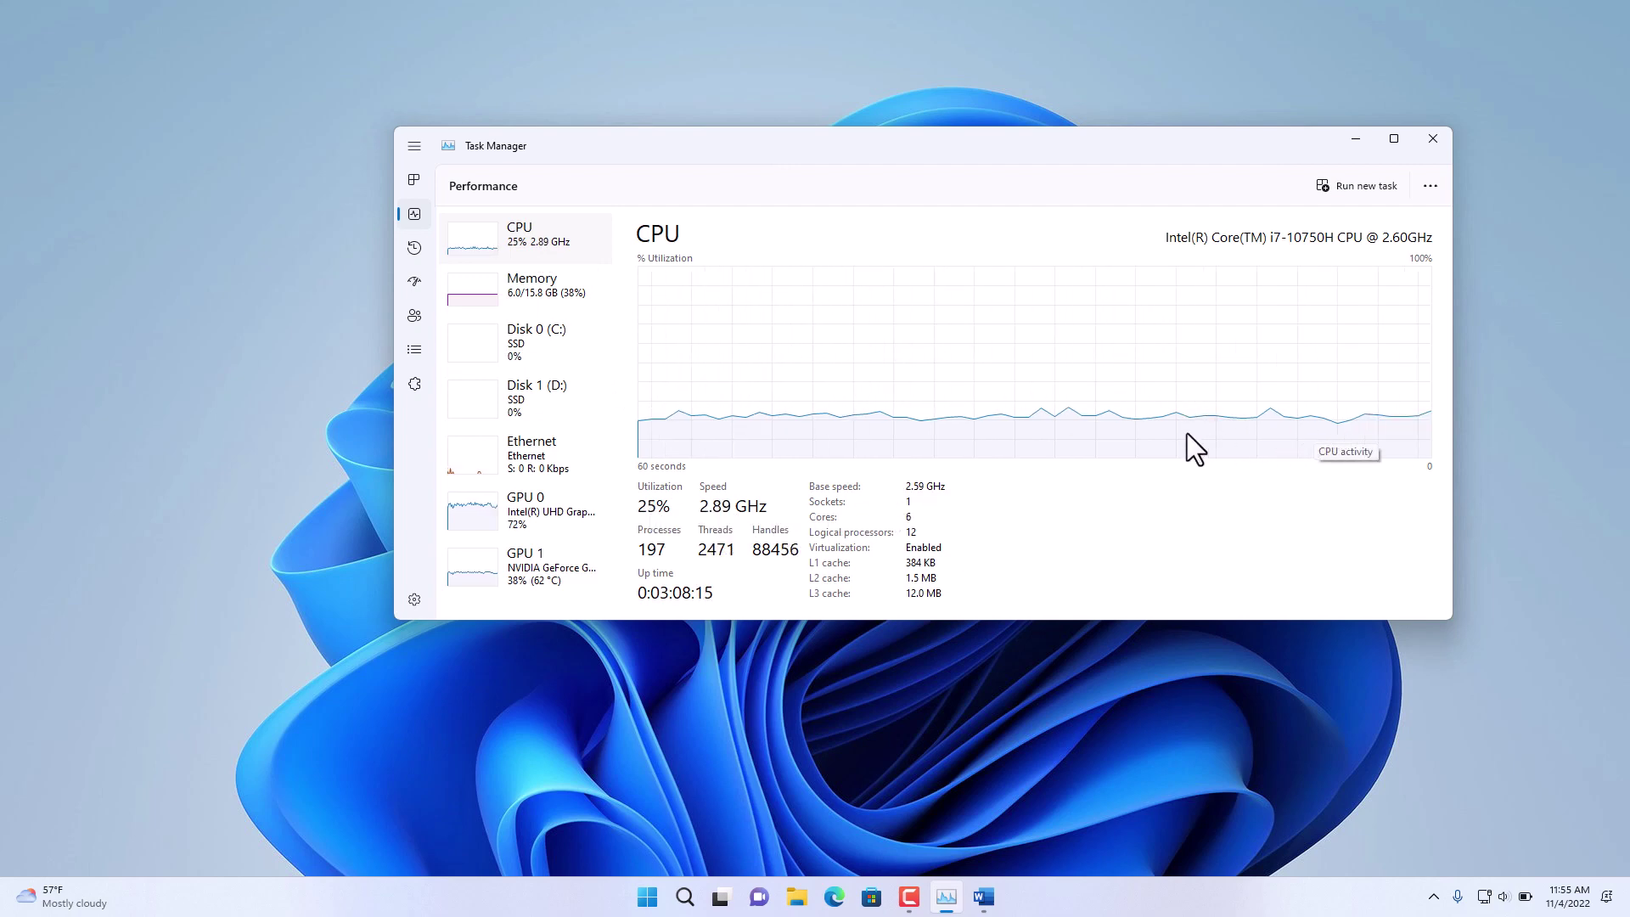
pyautogui.click(519, 297)
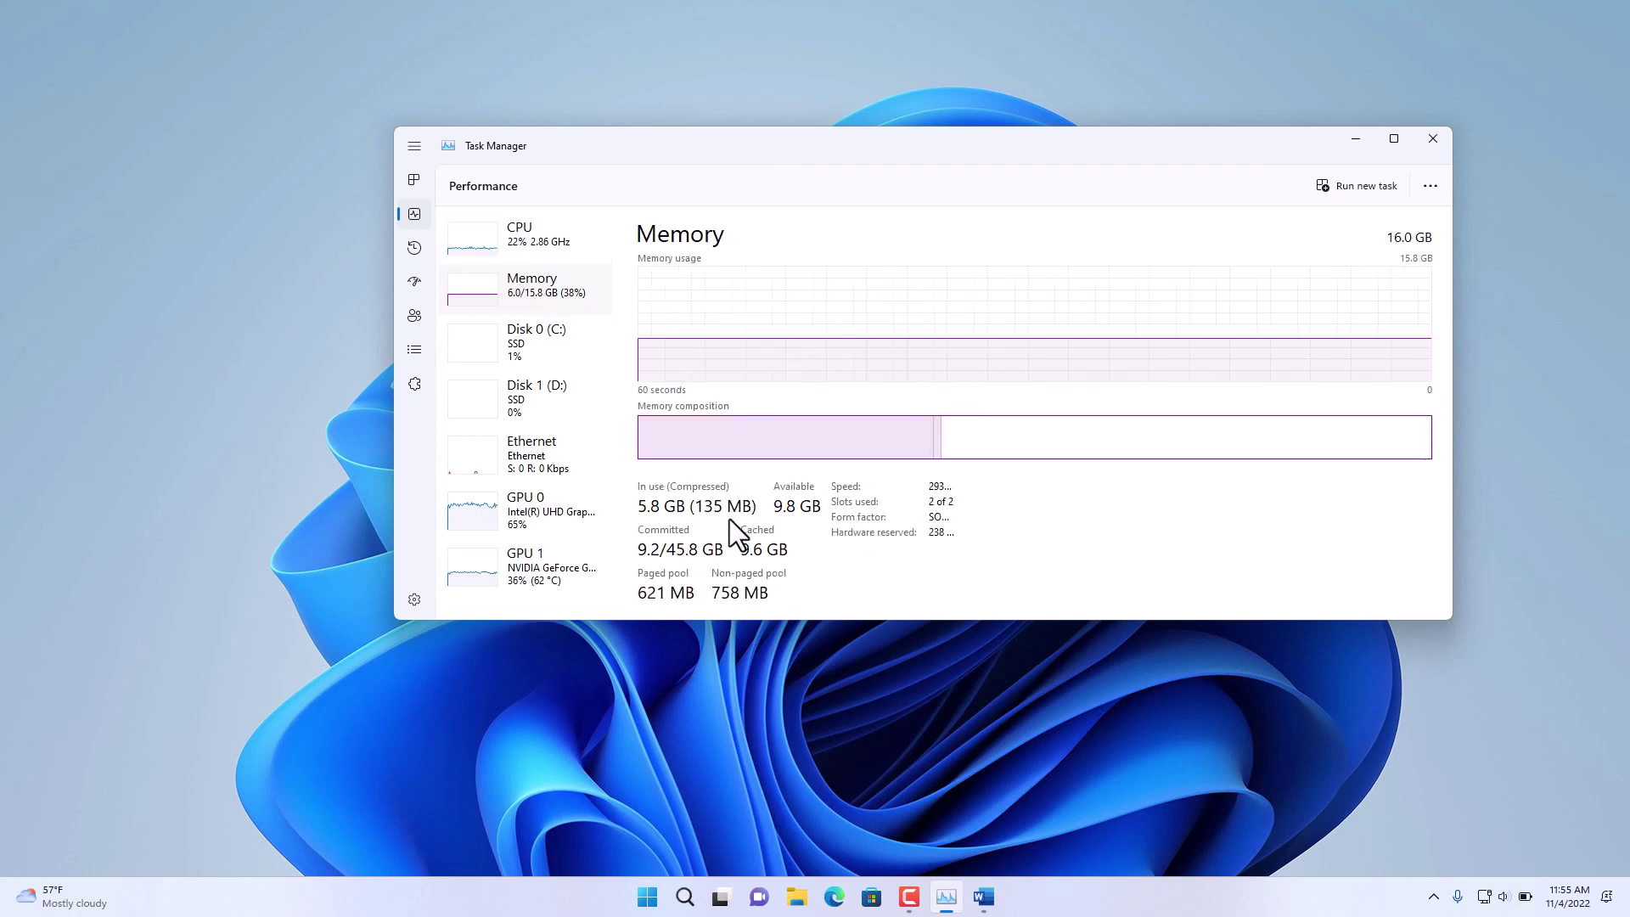
pyautogui.click(474, 347)
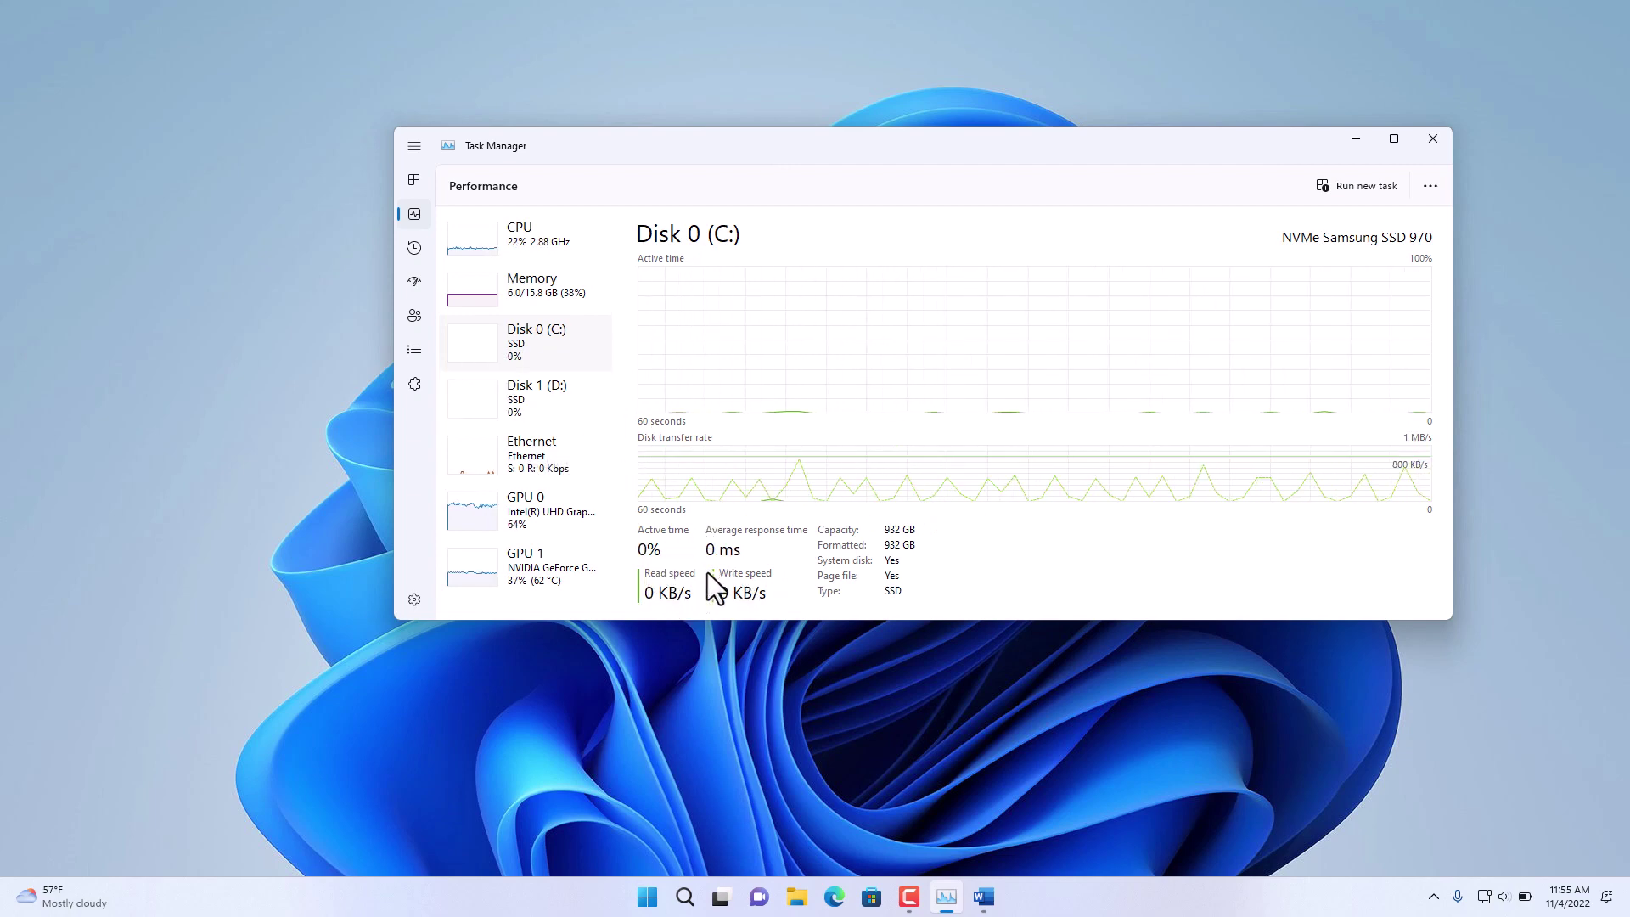
pyautogui.click(485, 515)
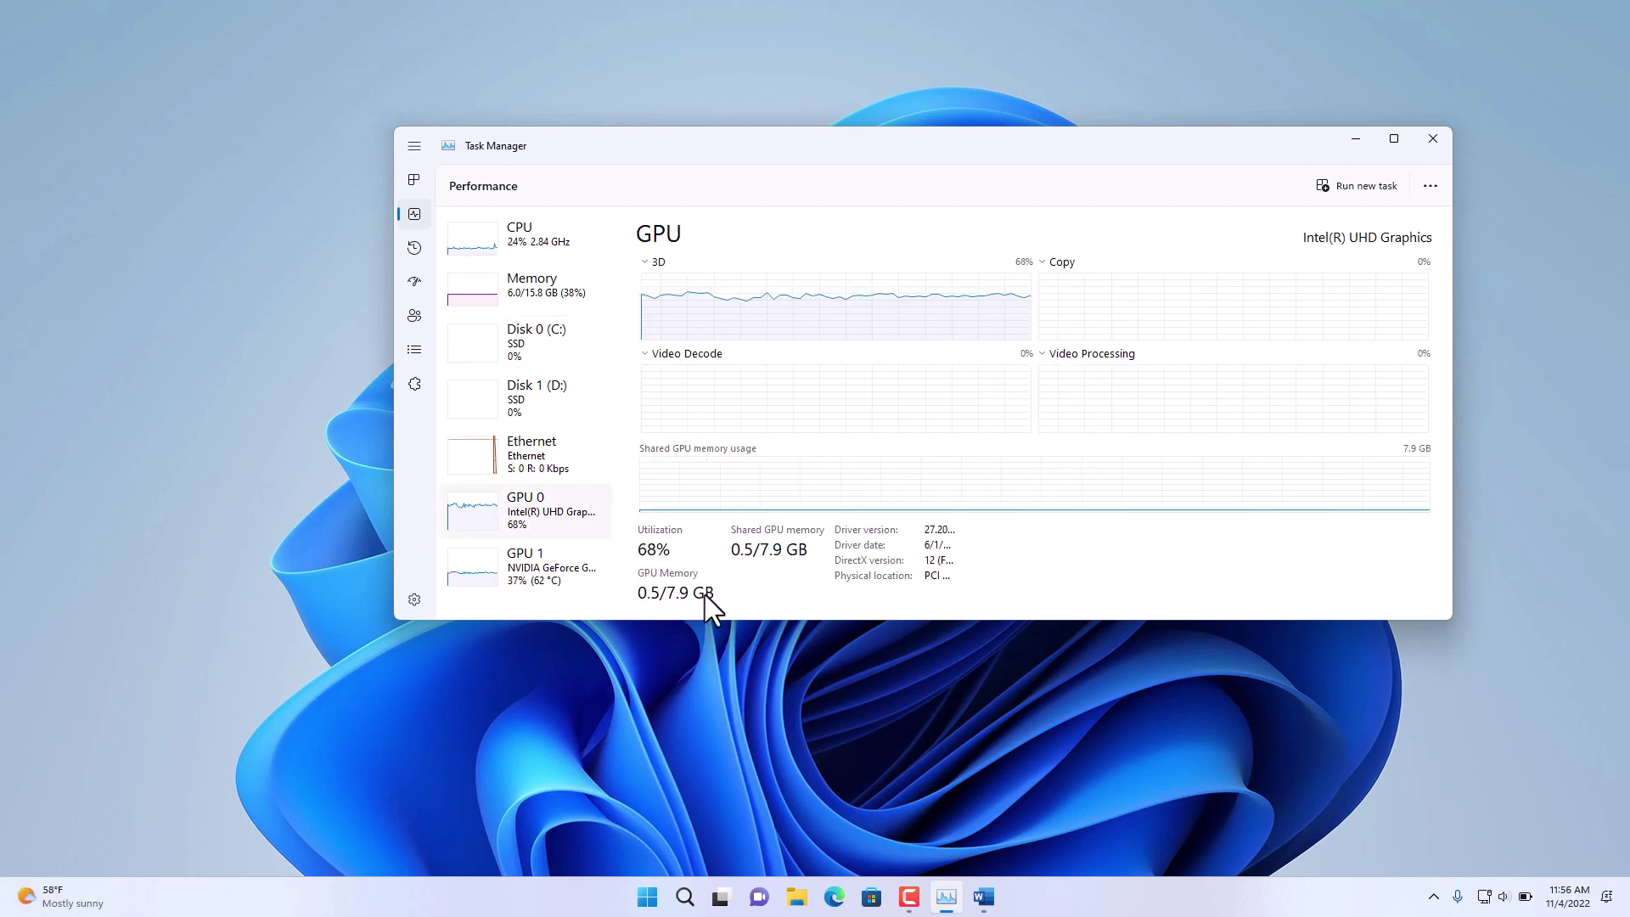
pyautogui.click(474, 577)
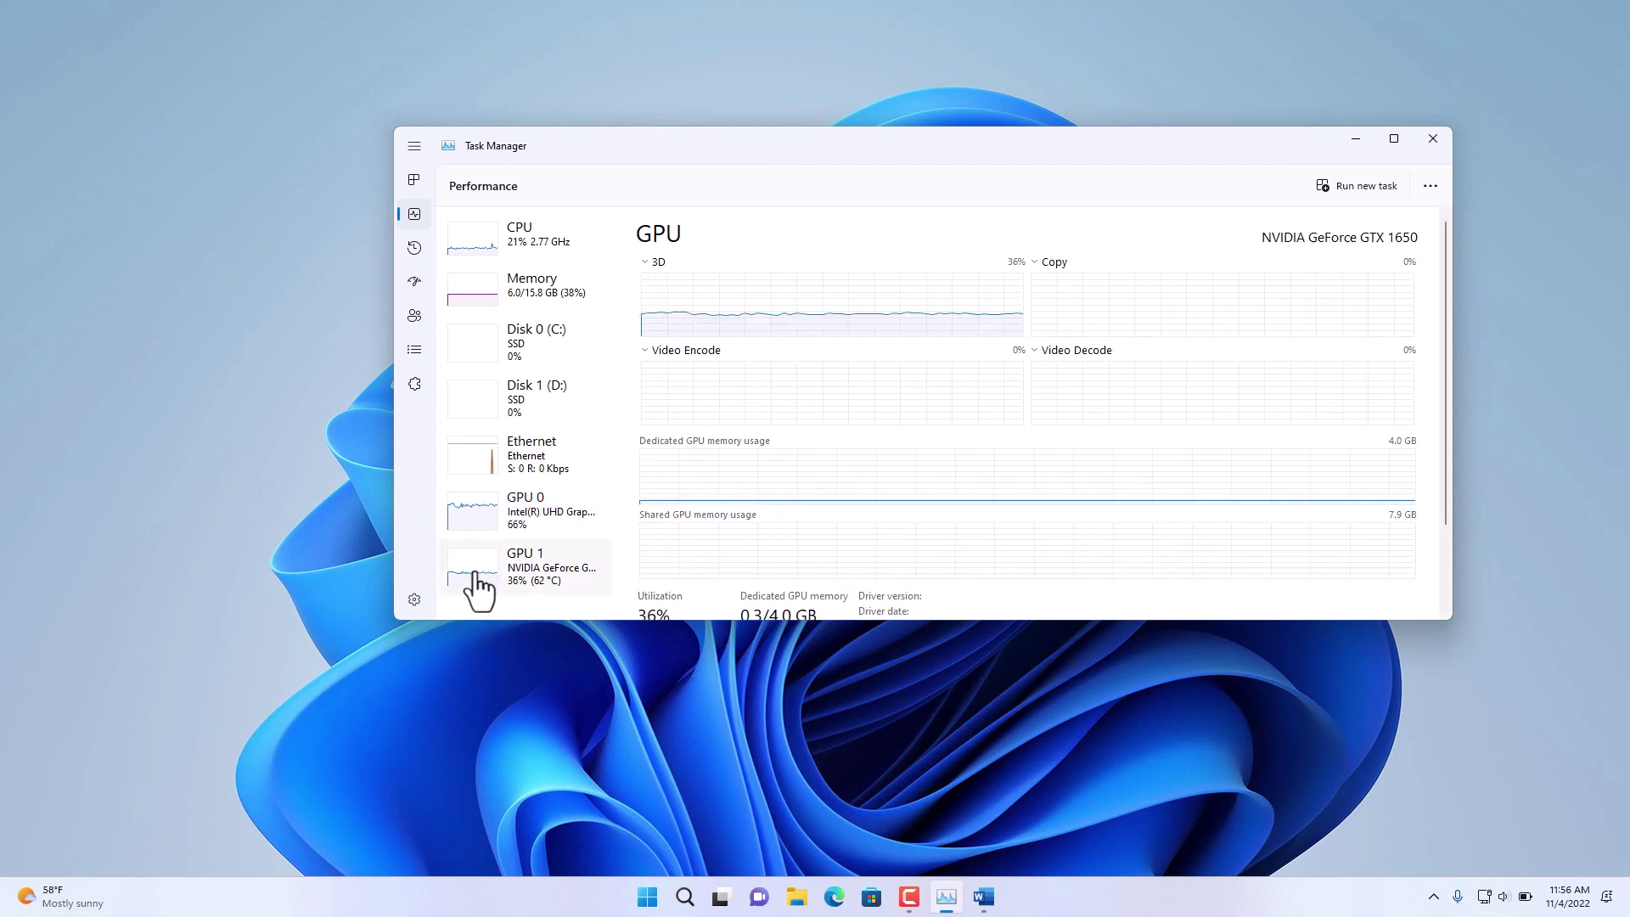
pyautogui.click(414, 249)
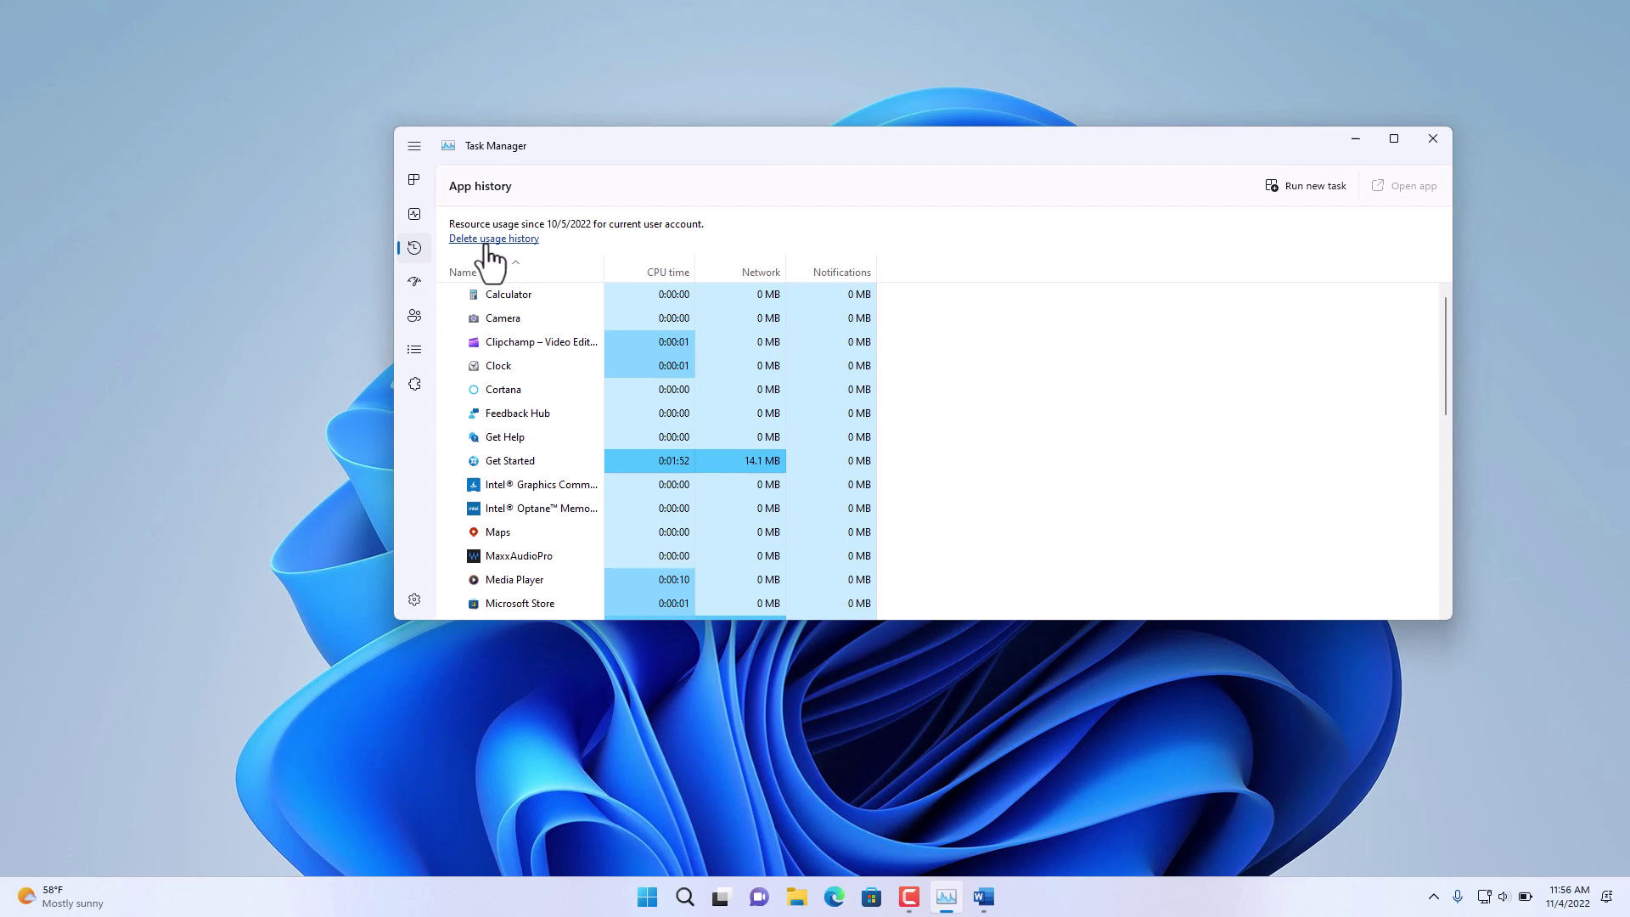
# - Disable the OneDrive (2) entry on the Startup apps page
pyautogui.click(414, 284)
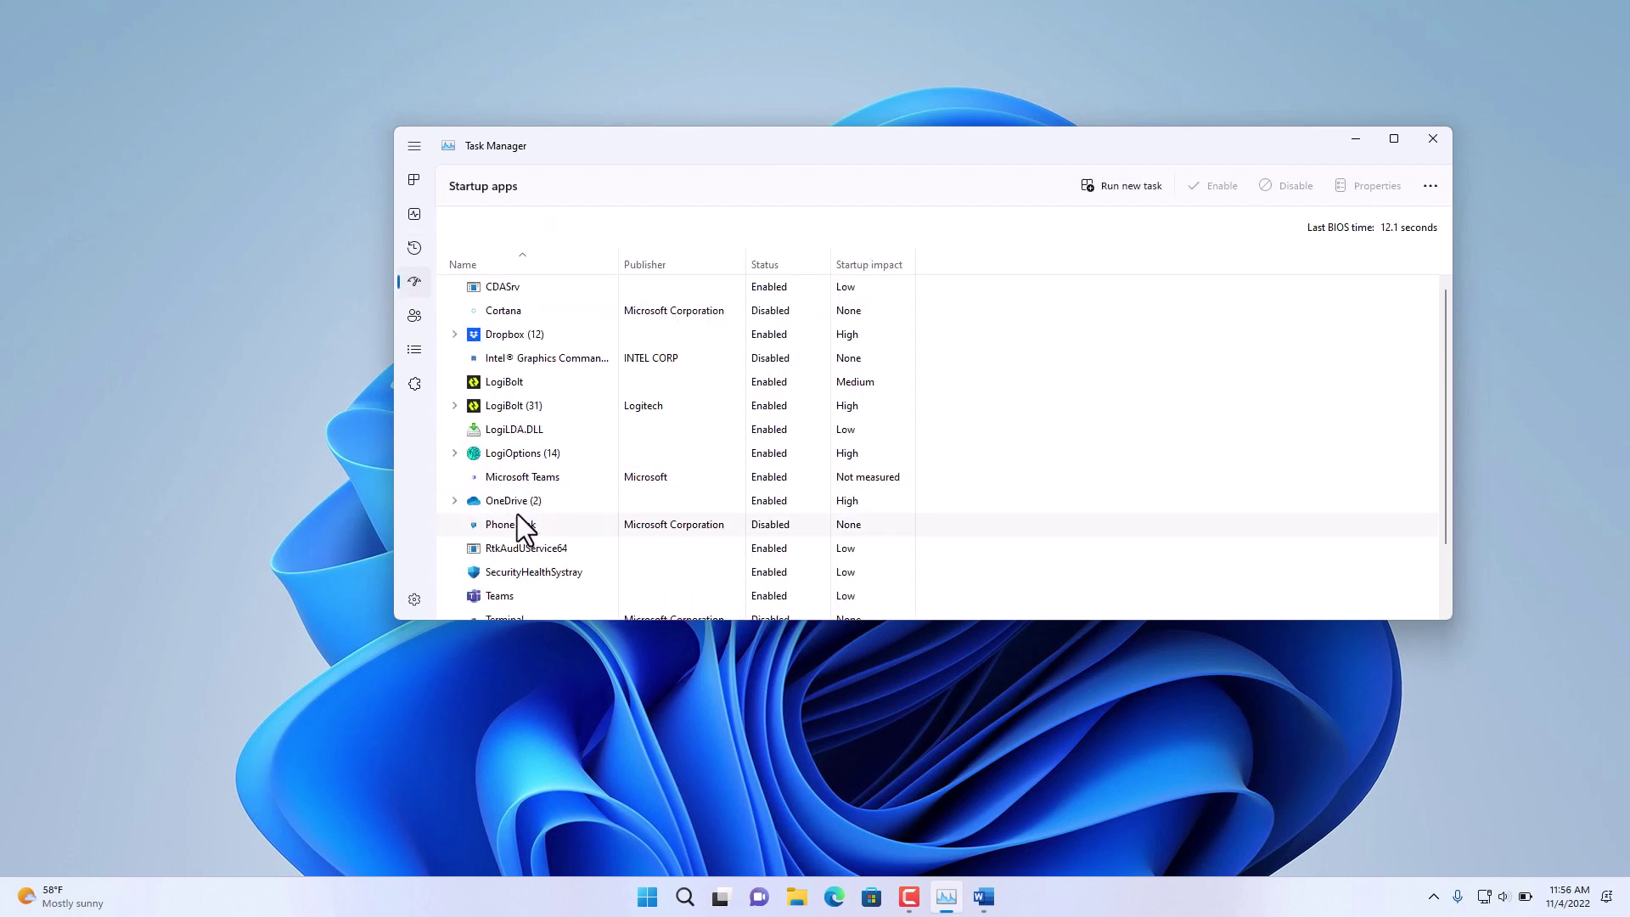
pyautogui.scroll(-1, 527, 536)
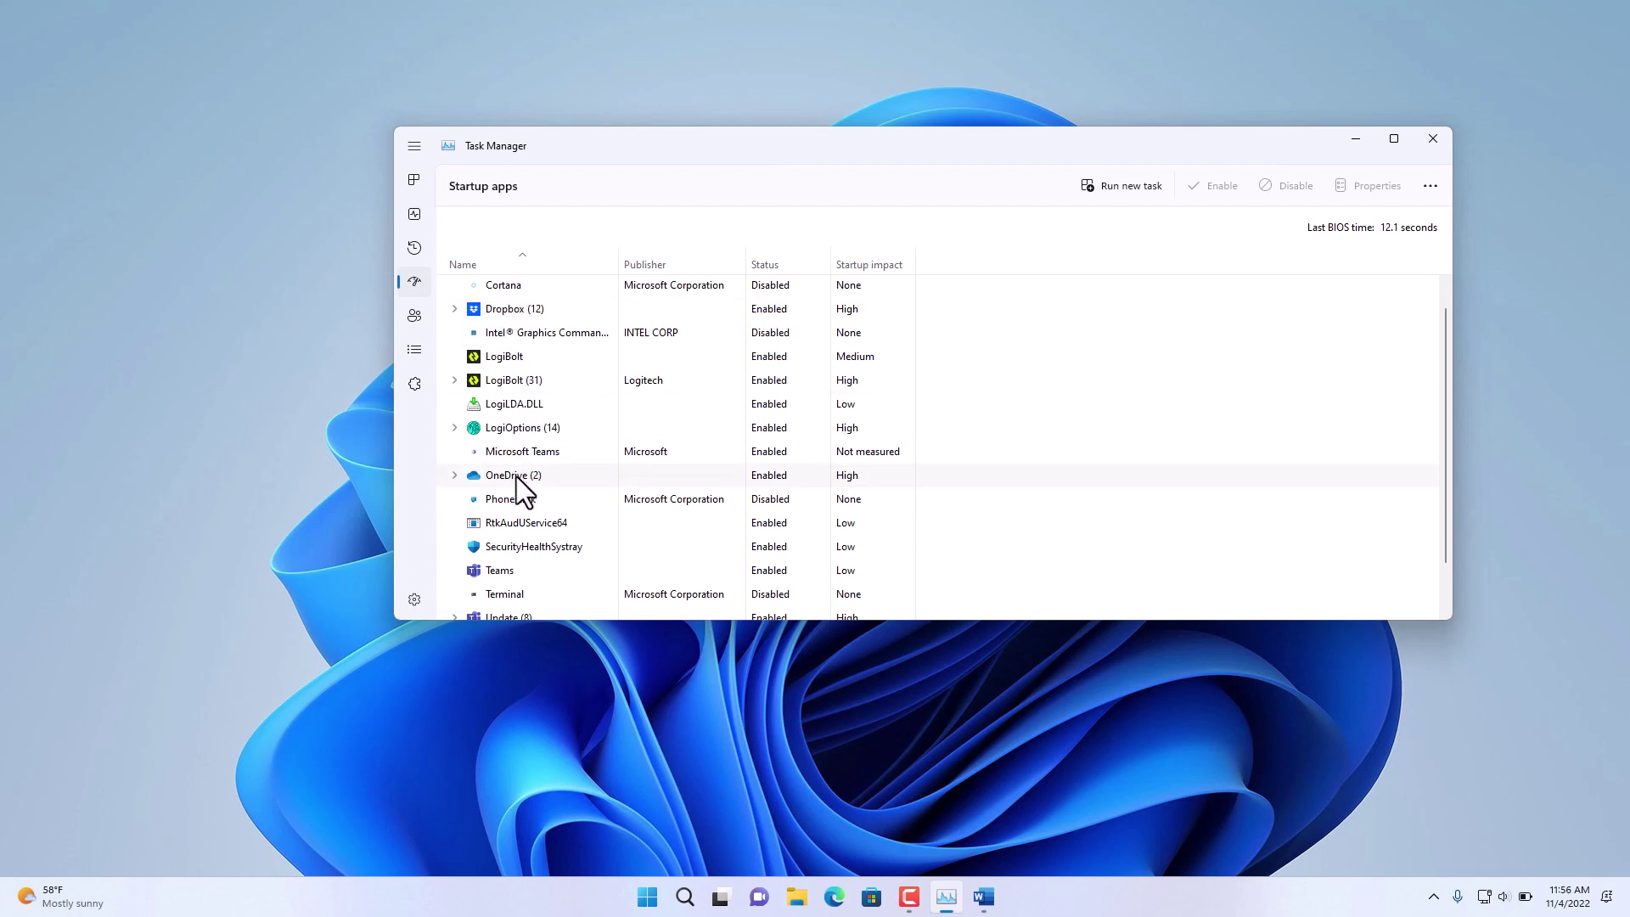
pyautogui.click(503, 477)
pyautogui.click(1294, 186)
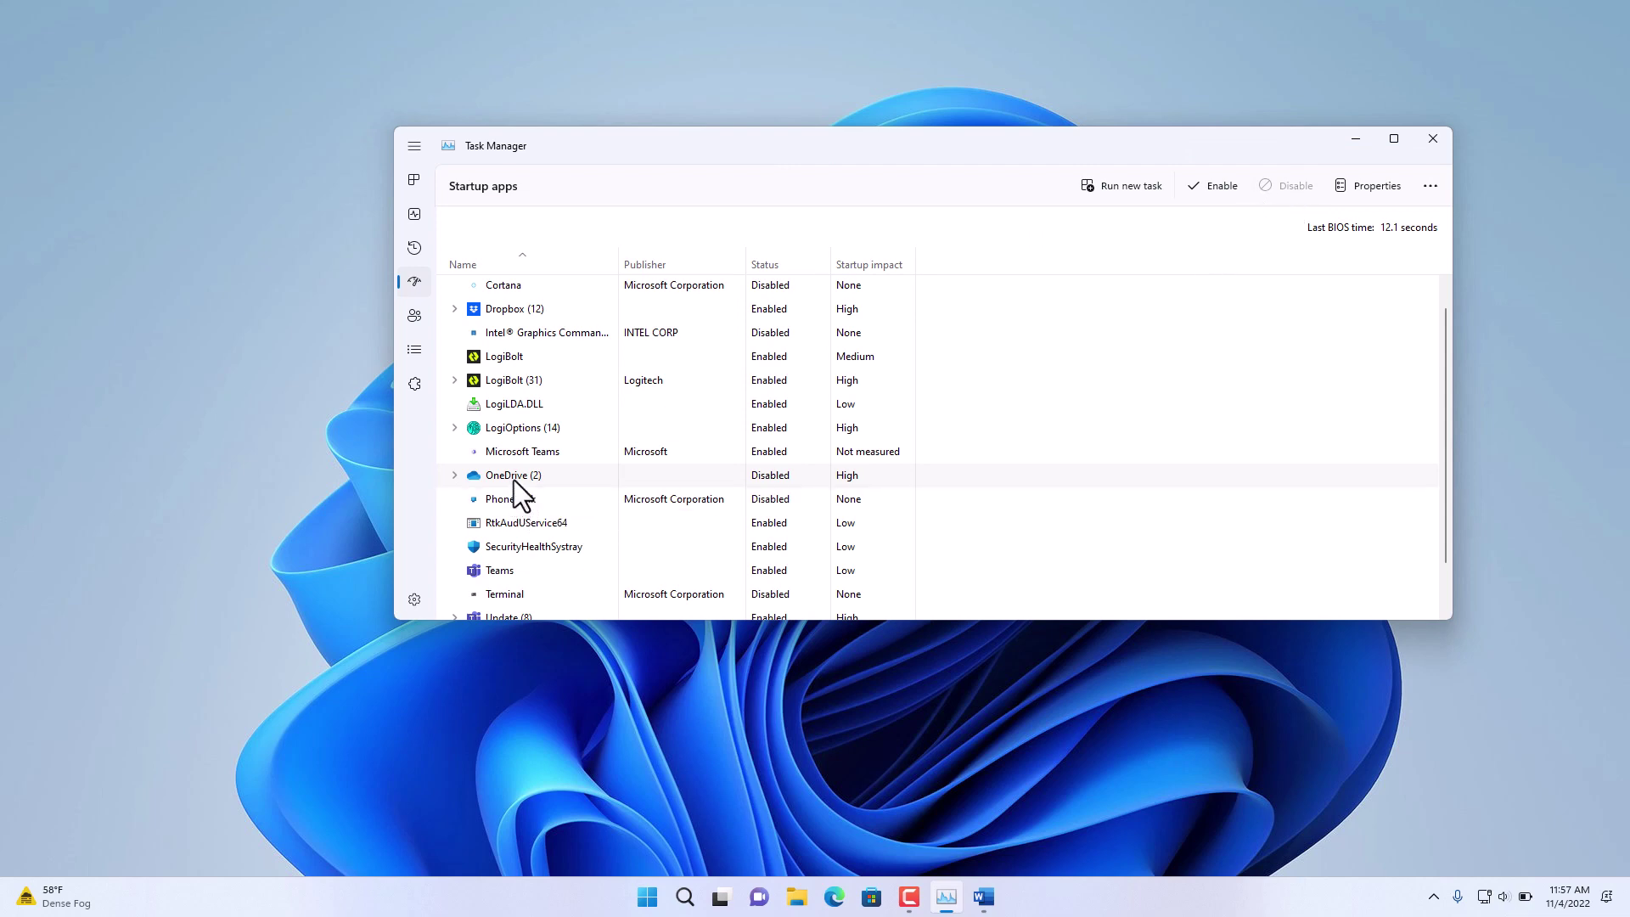
# - Switch to the Users page to see resource usage per signed-in user
pyautogui.click(417, 317)
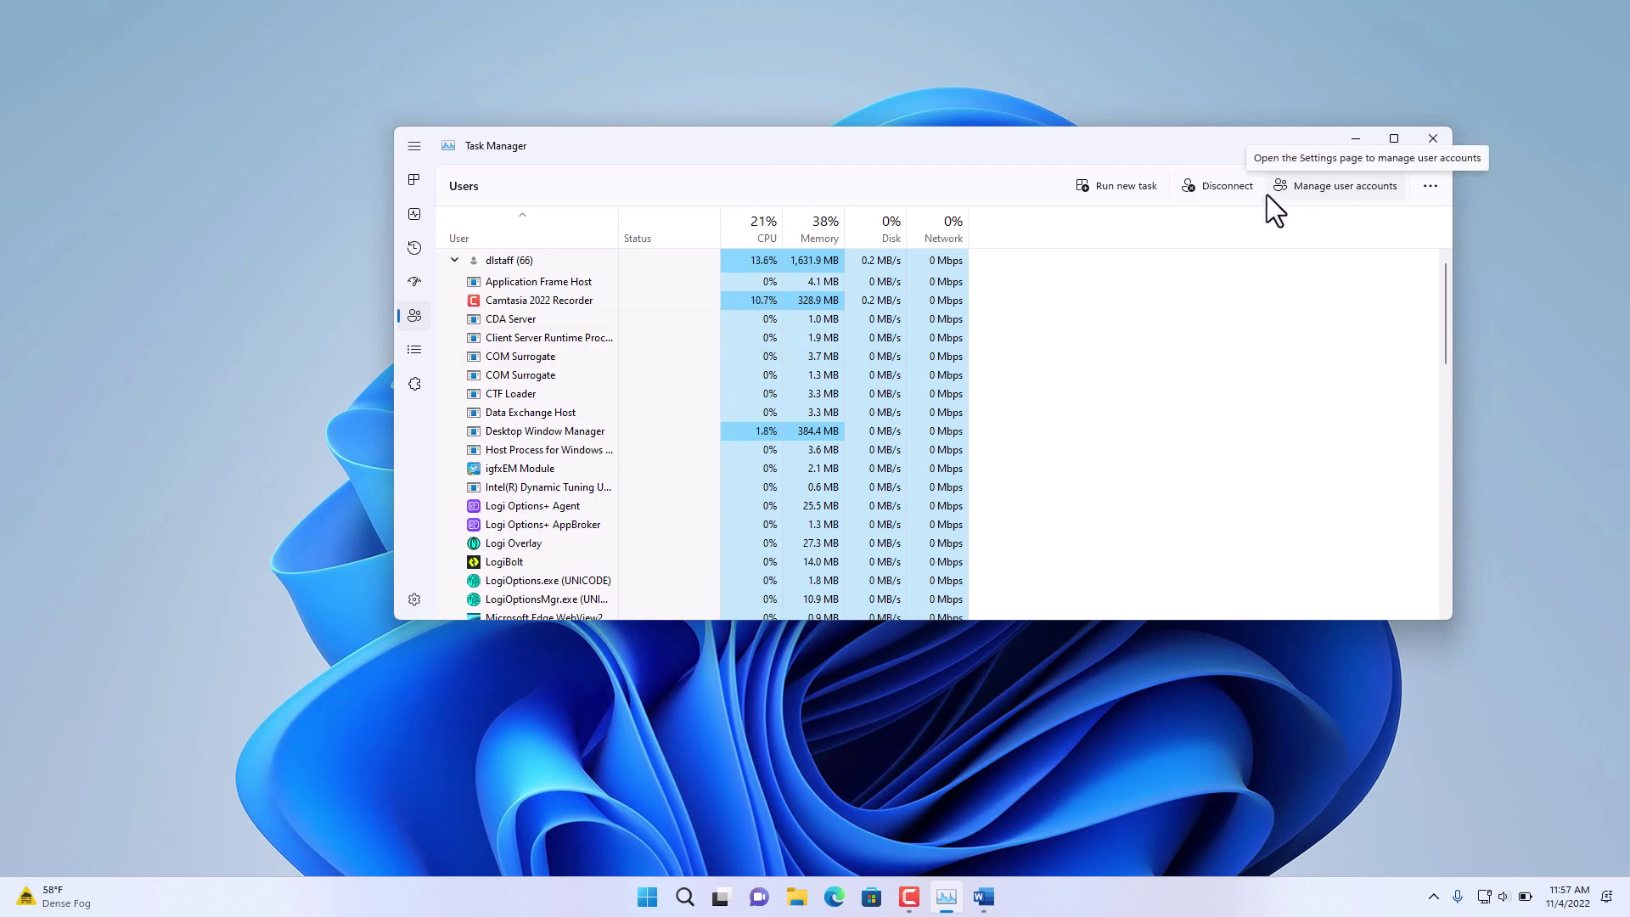
# - Open the Details page and select the CamtasiaRecorder.exe process
pyautogui.click(415, 358)
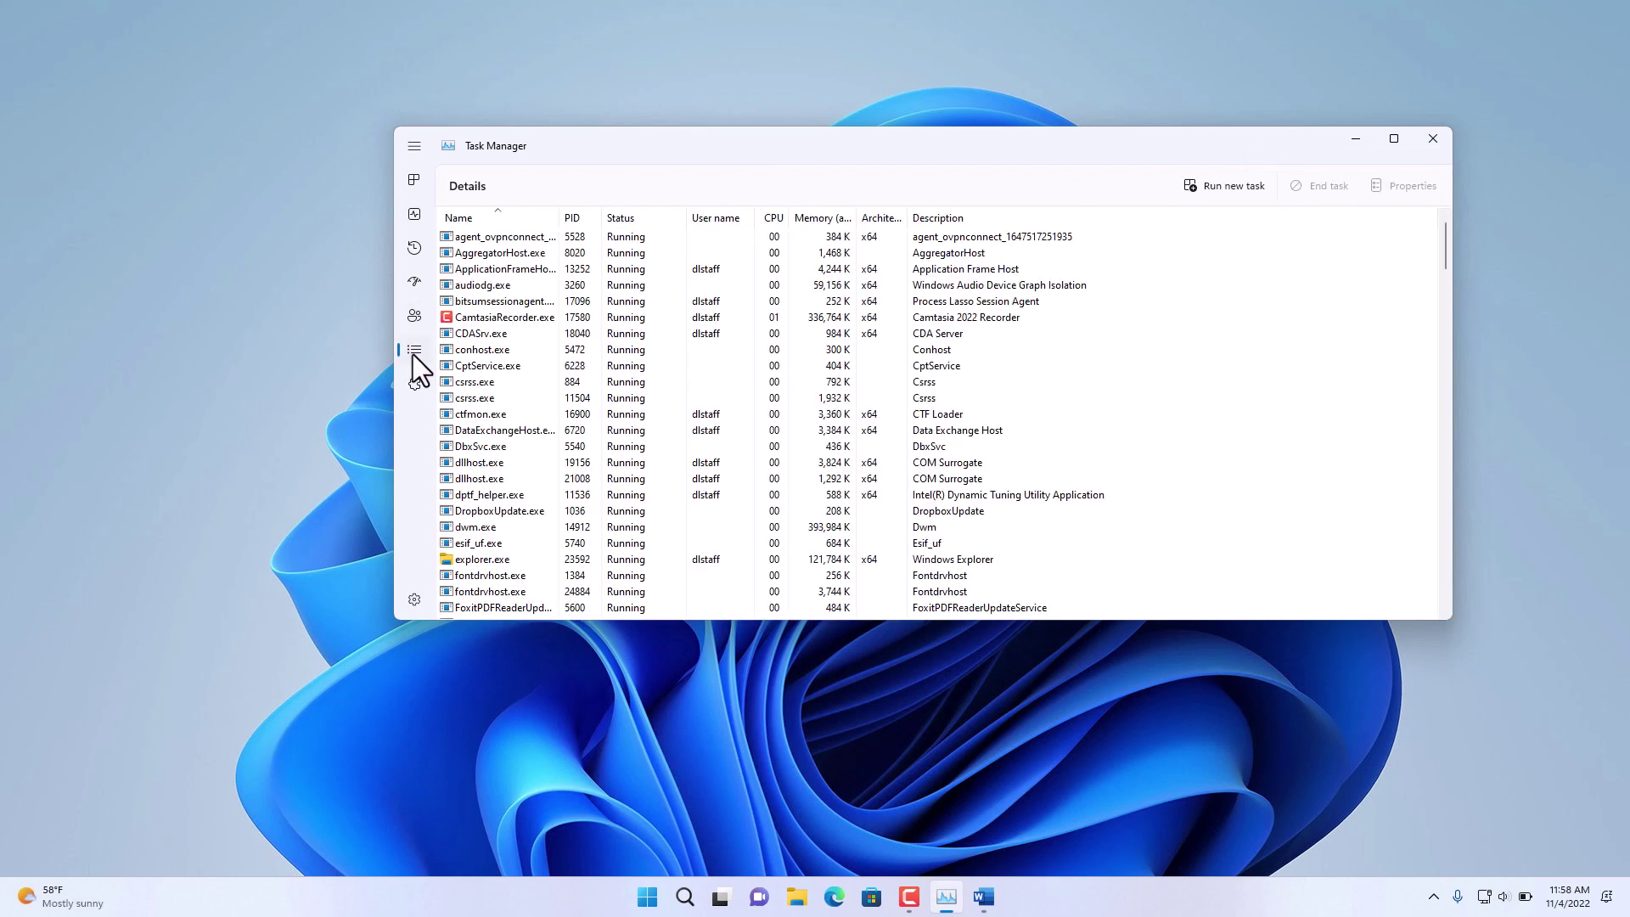
pyautogui.click(500, 318)
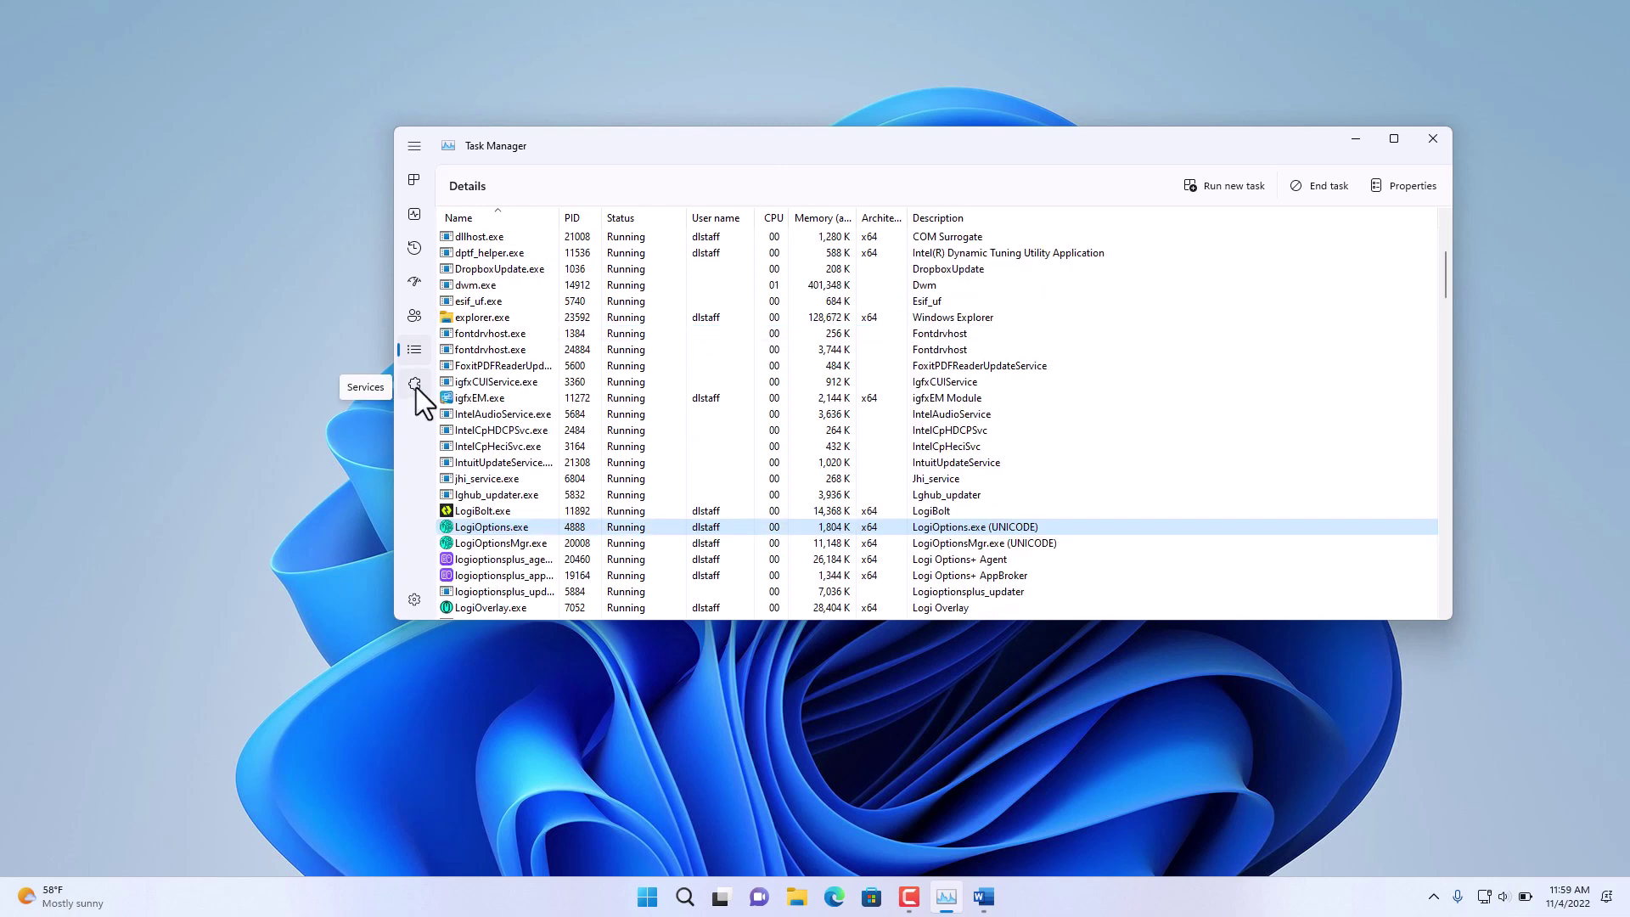
# - Open the Services page and select the stopped AppIDSvc service
pyautogui.click(416, 386)
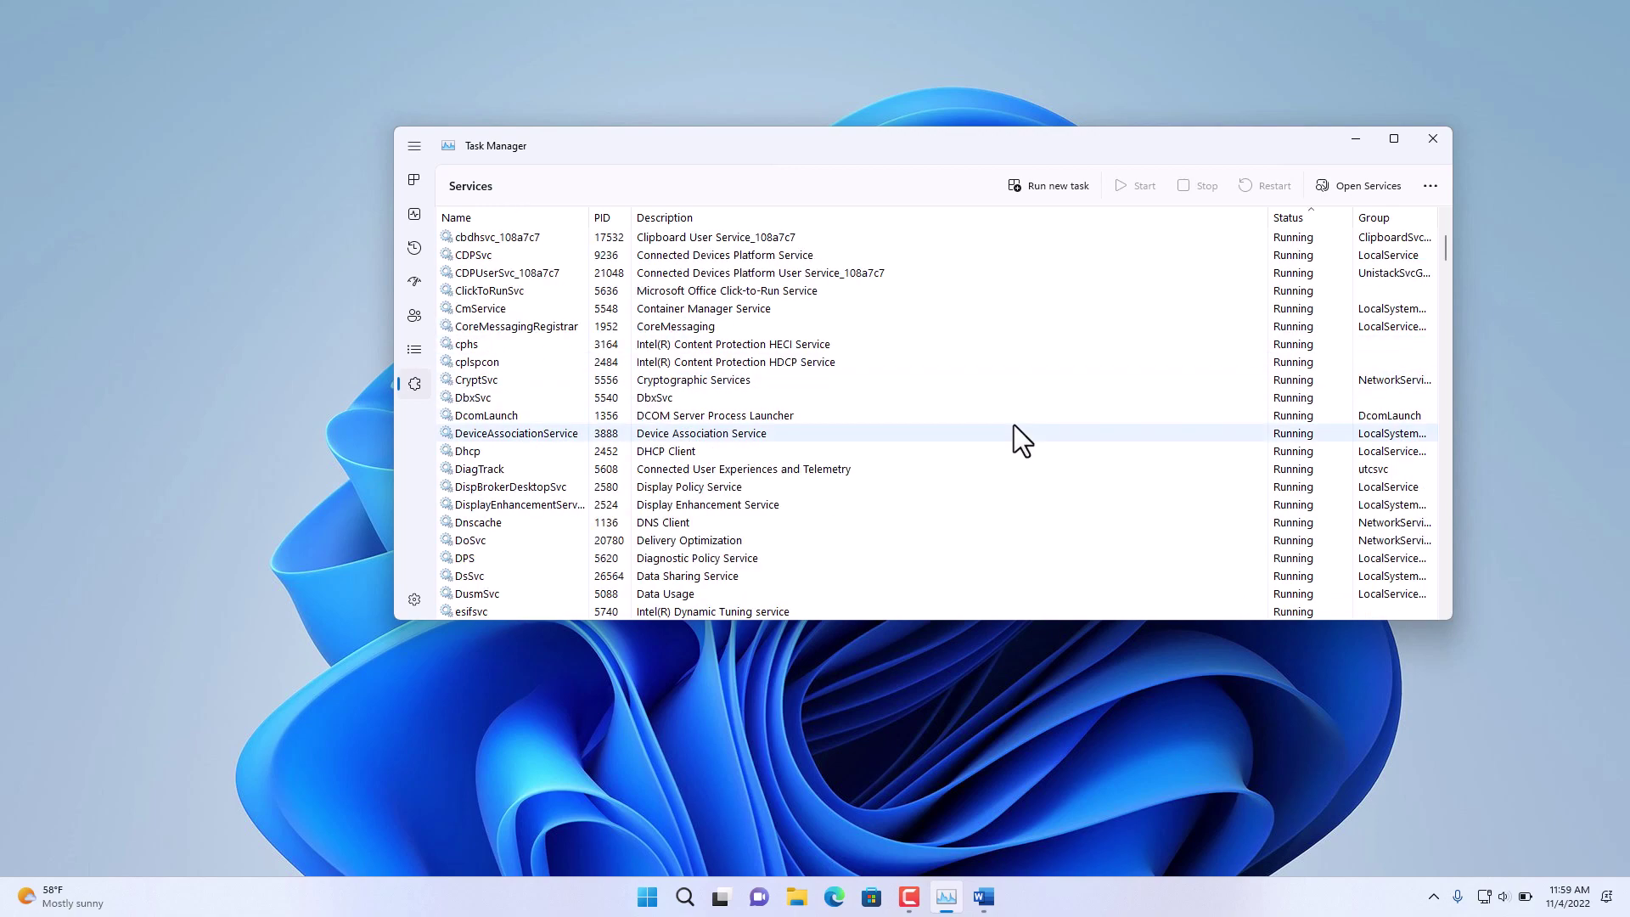
pyautogui.scroll(-20, 918, 367)
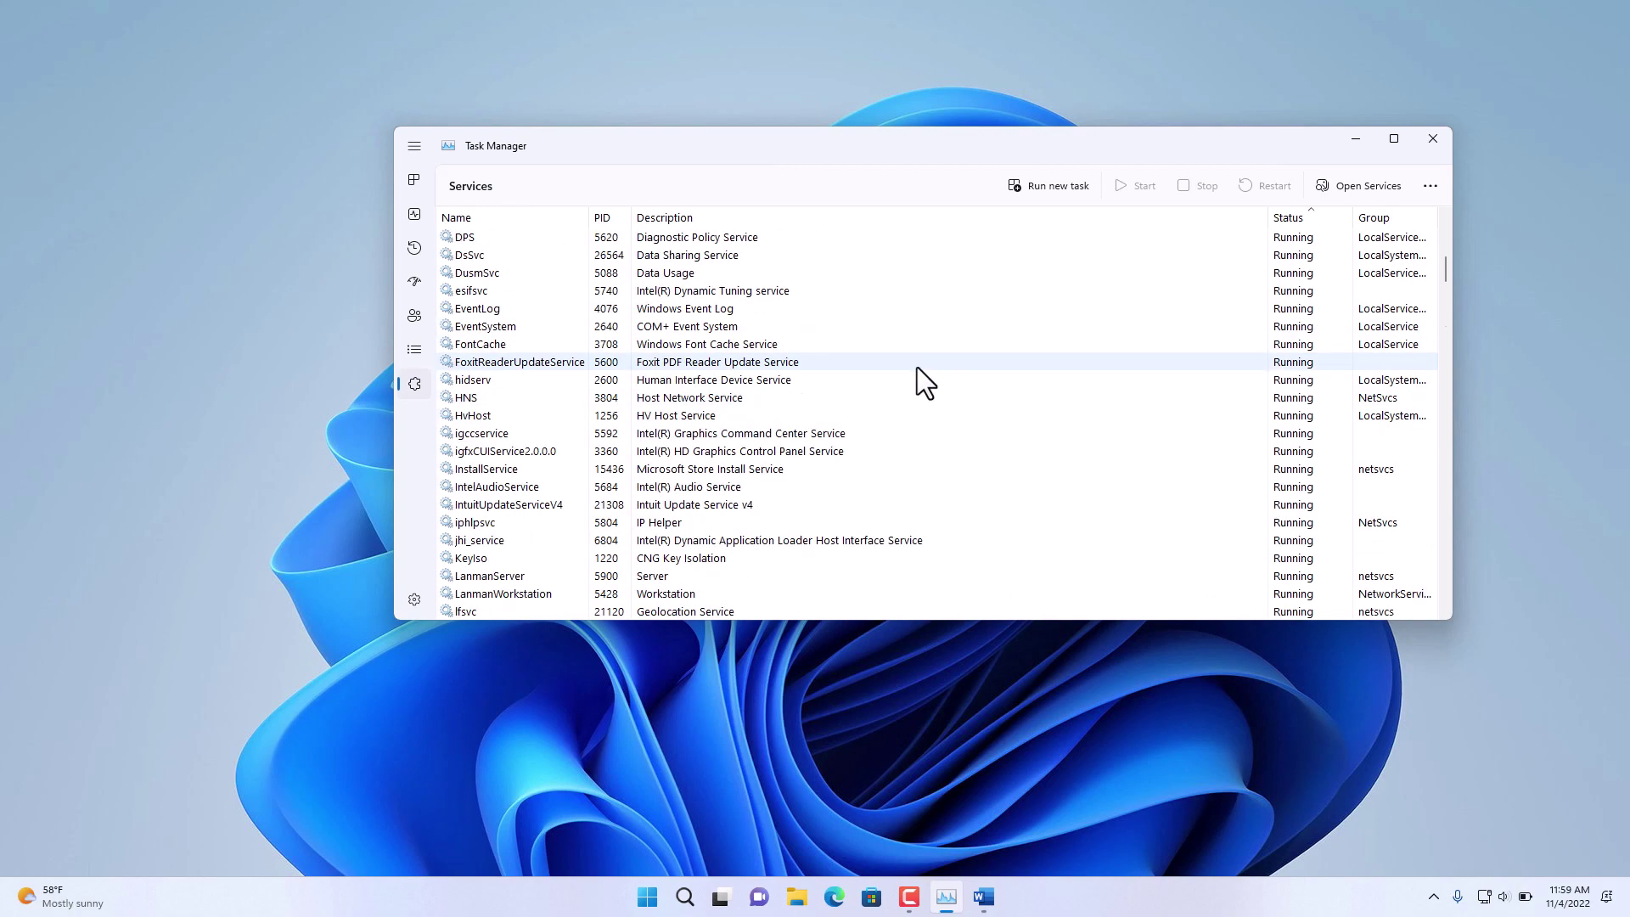
pyautogui.scroll(-3, 736, 341)
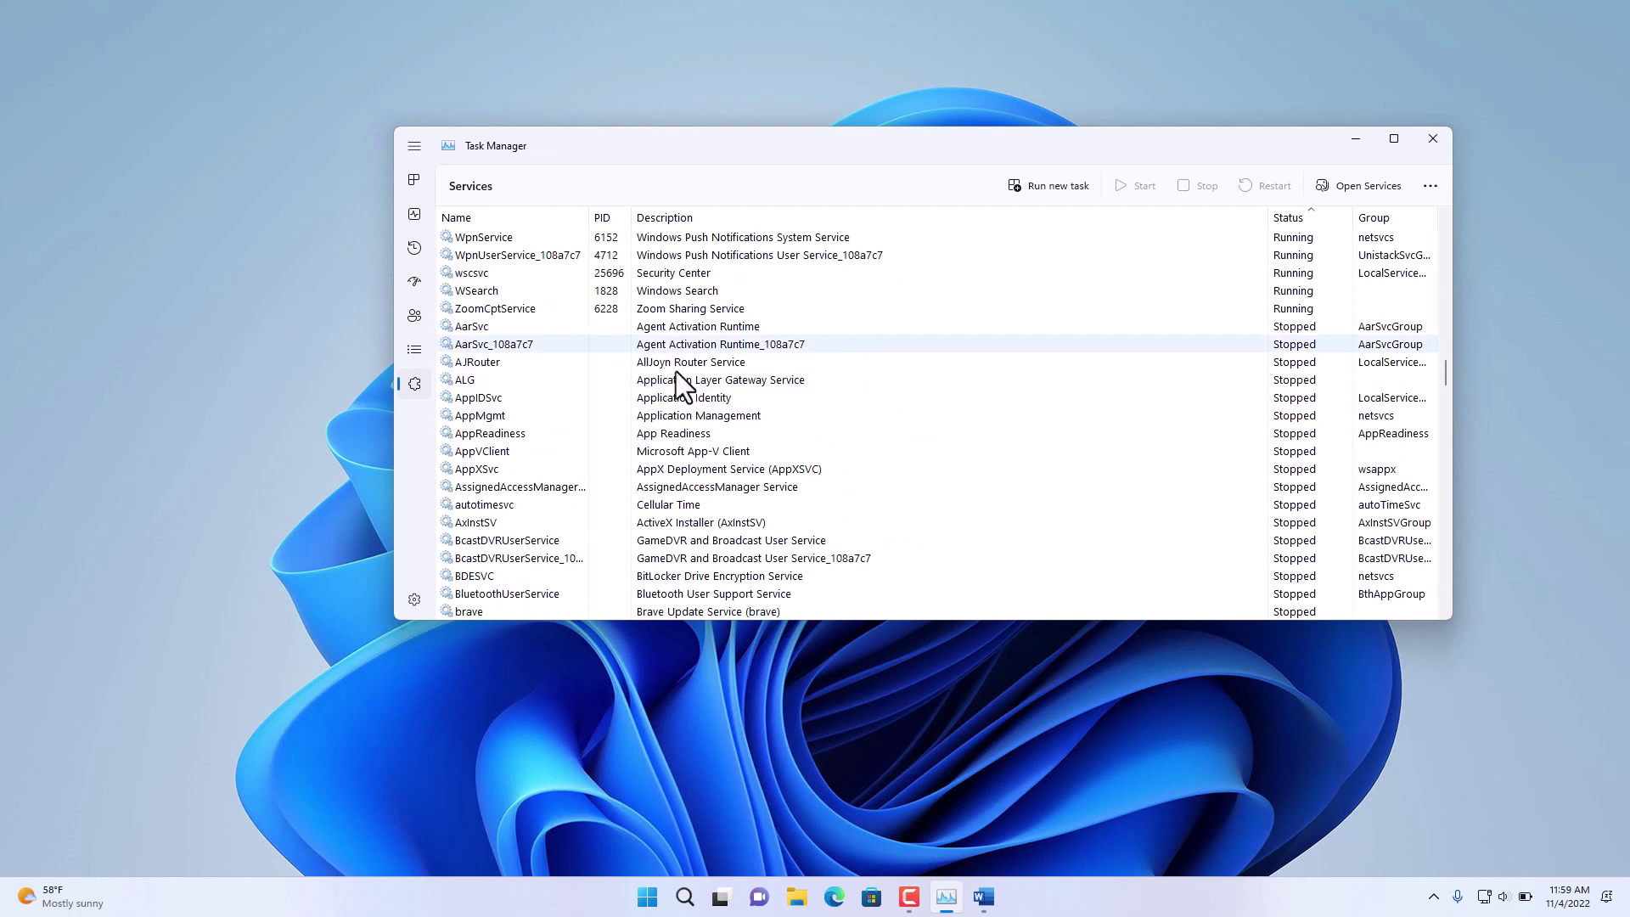
pyautogui.click(727, 399)
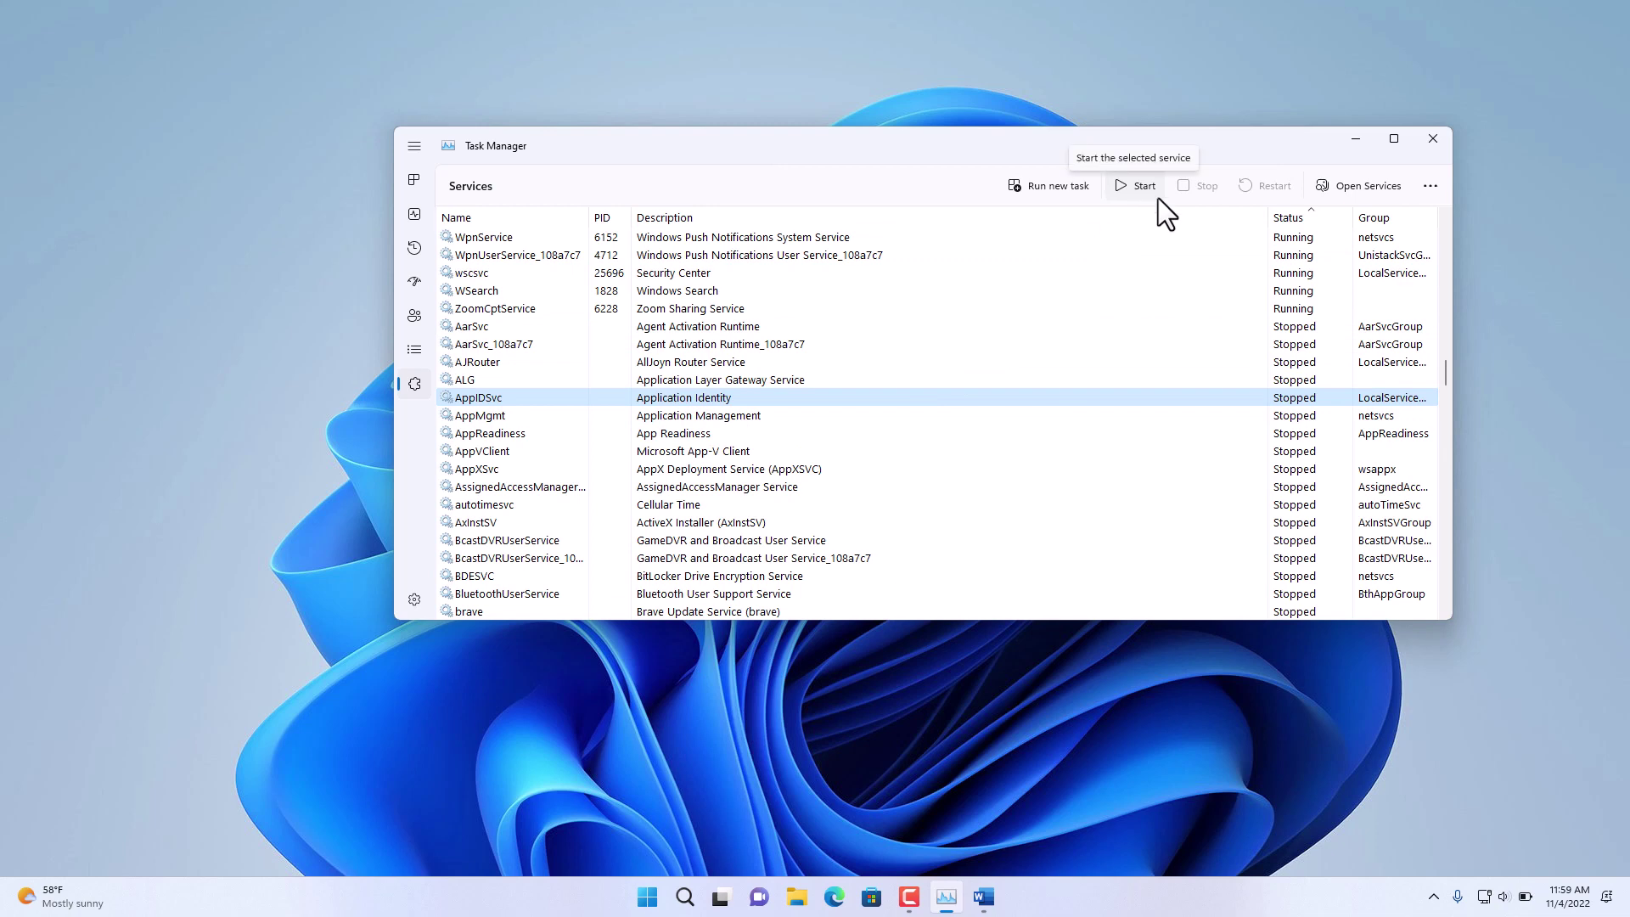
# - In Task Manager settings, keep Processes as the default start page and update speed at Normal
pyautogui.click(414, 601)
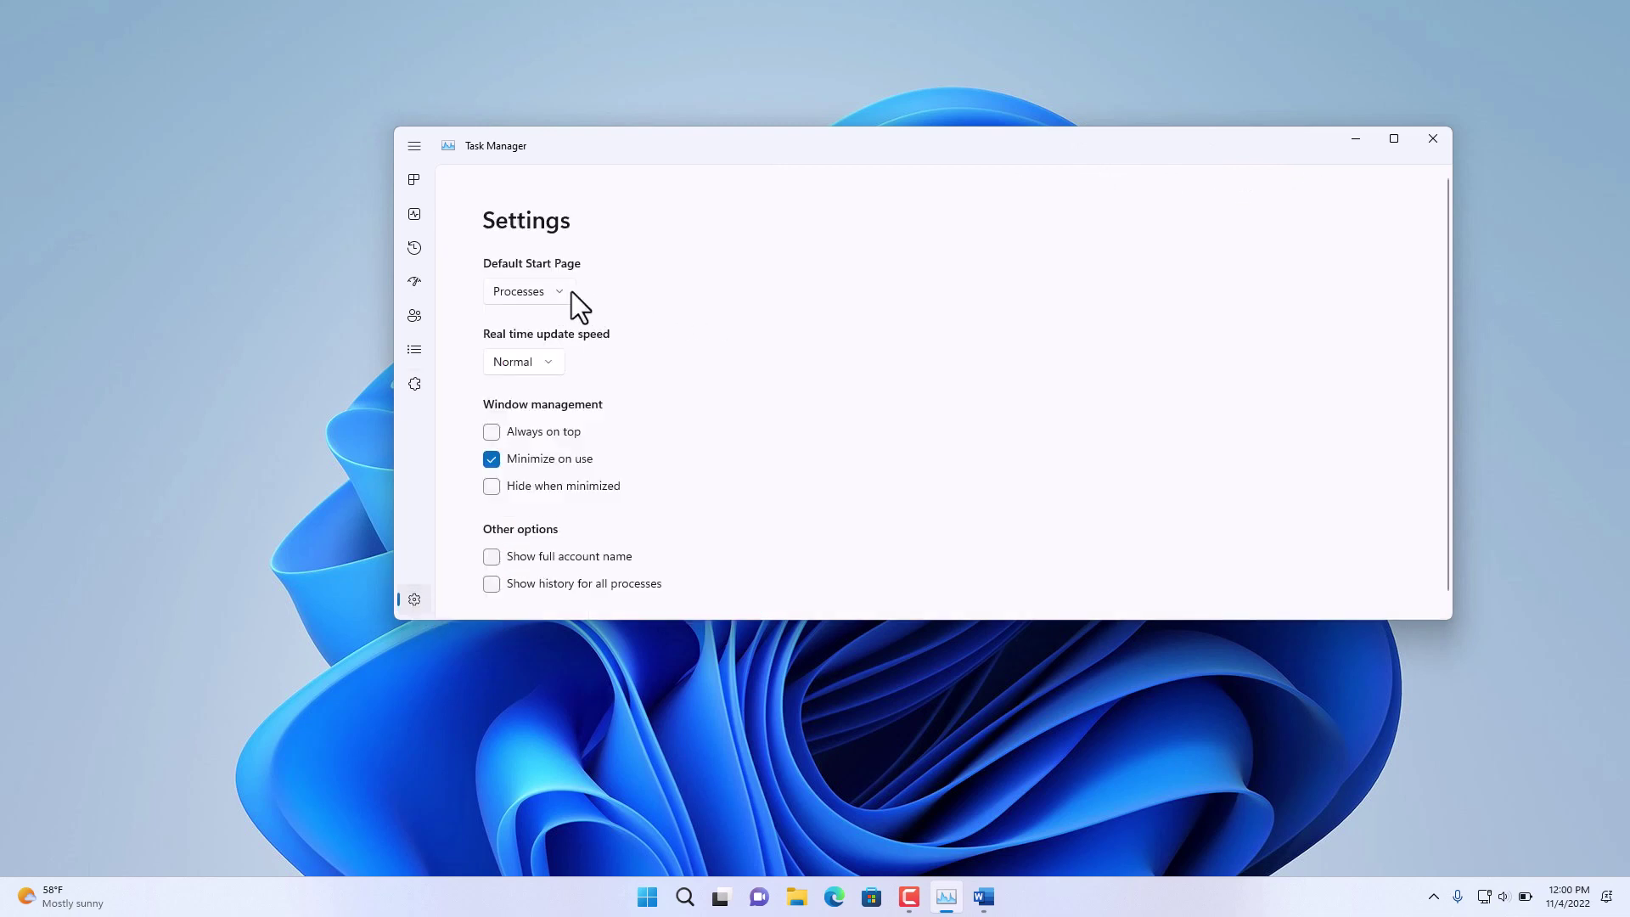
pyautogui.click(562, 294)
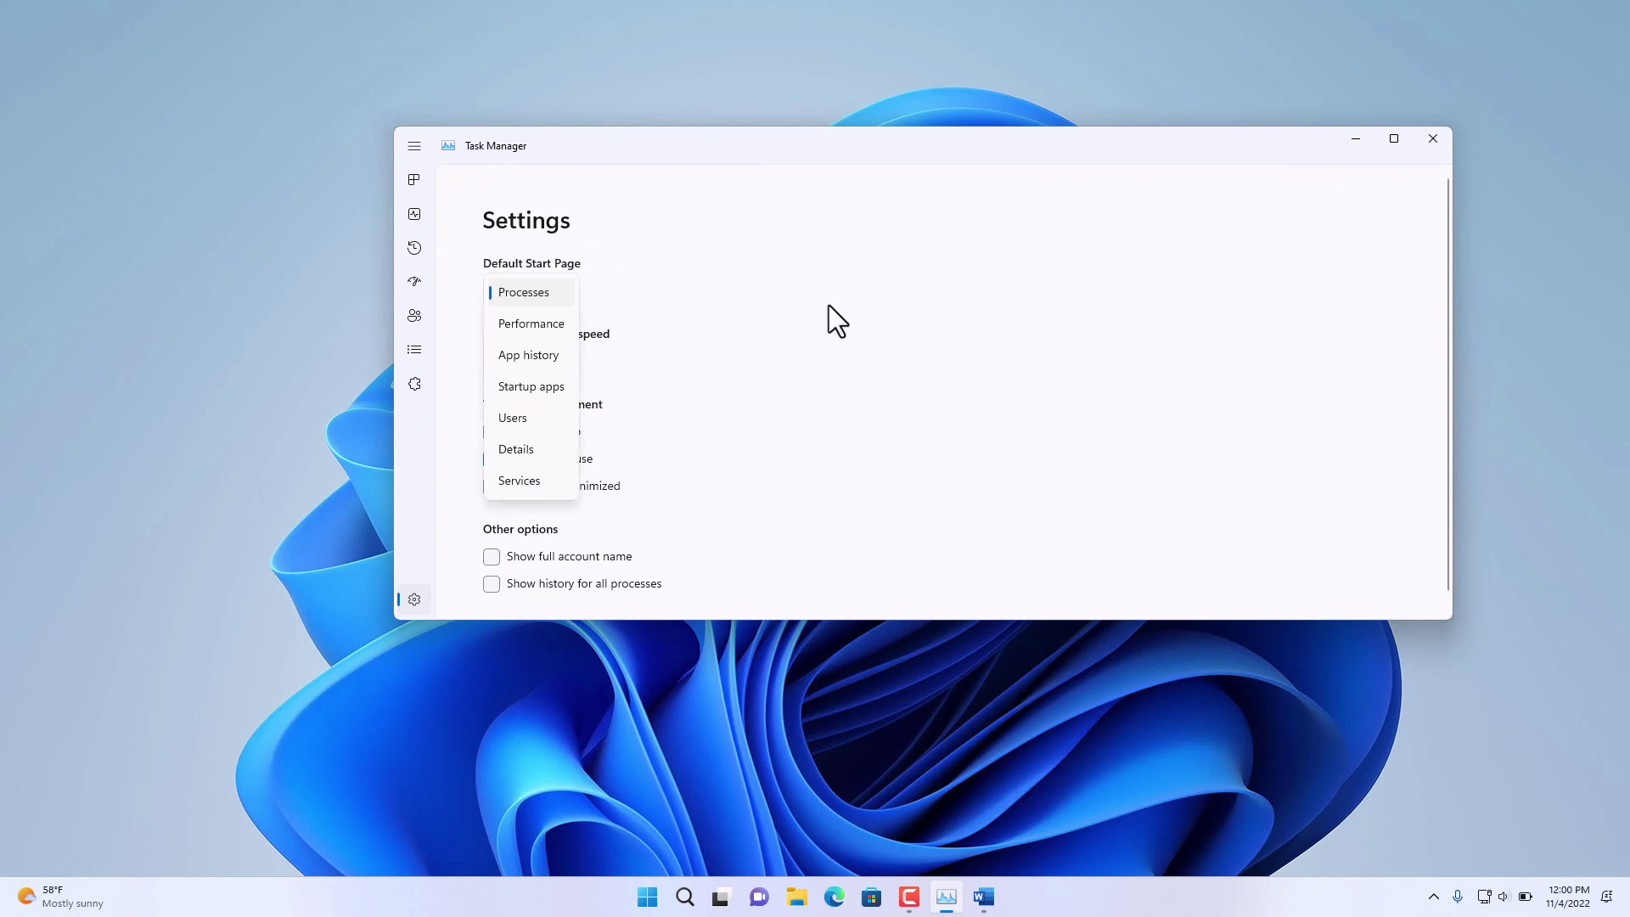
pyautogui.click(518, 292)
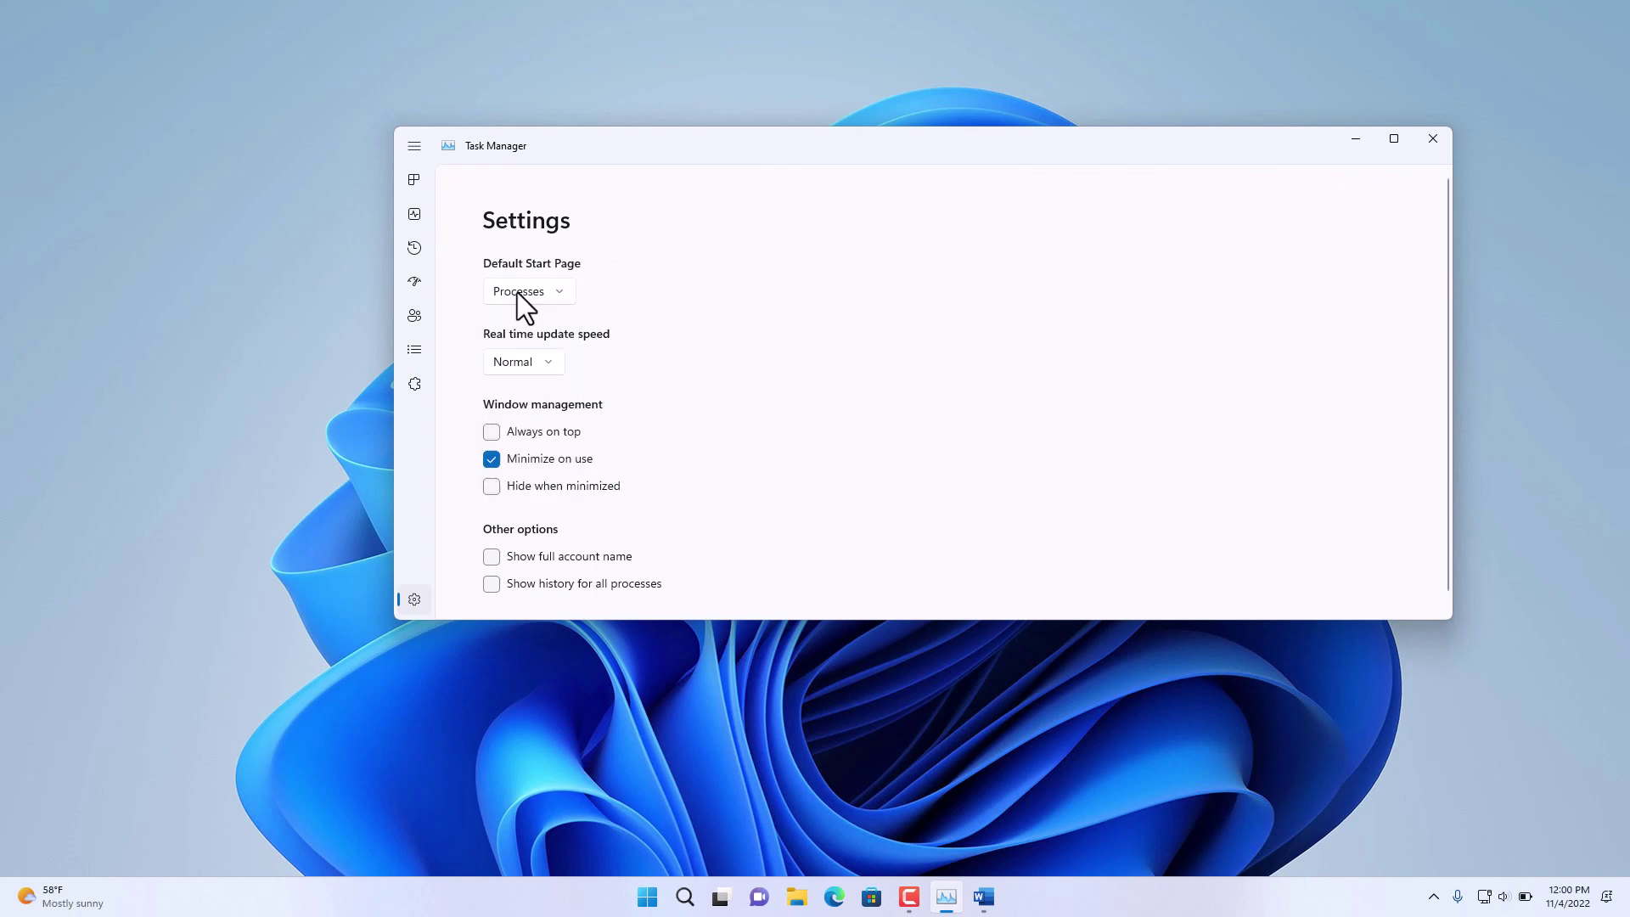
pyautogui.click(548, 381)
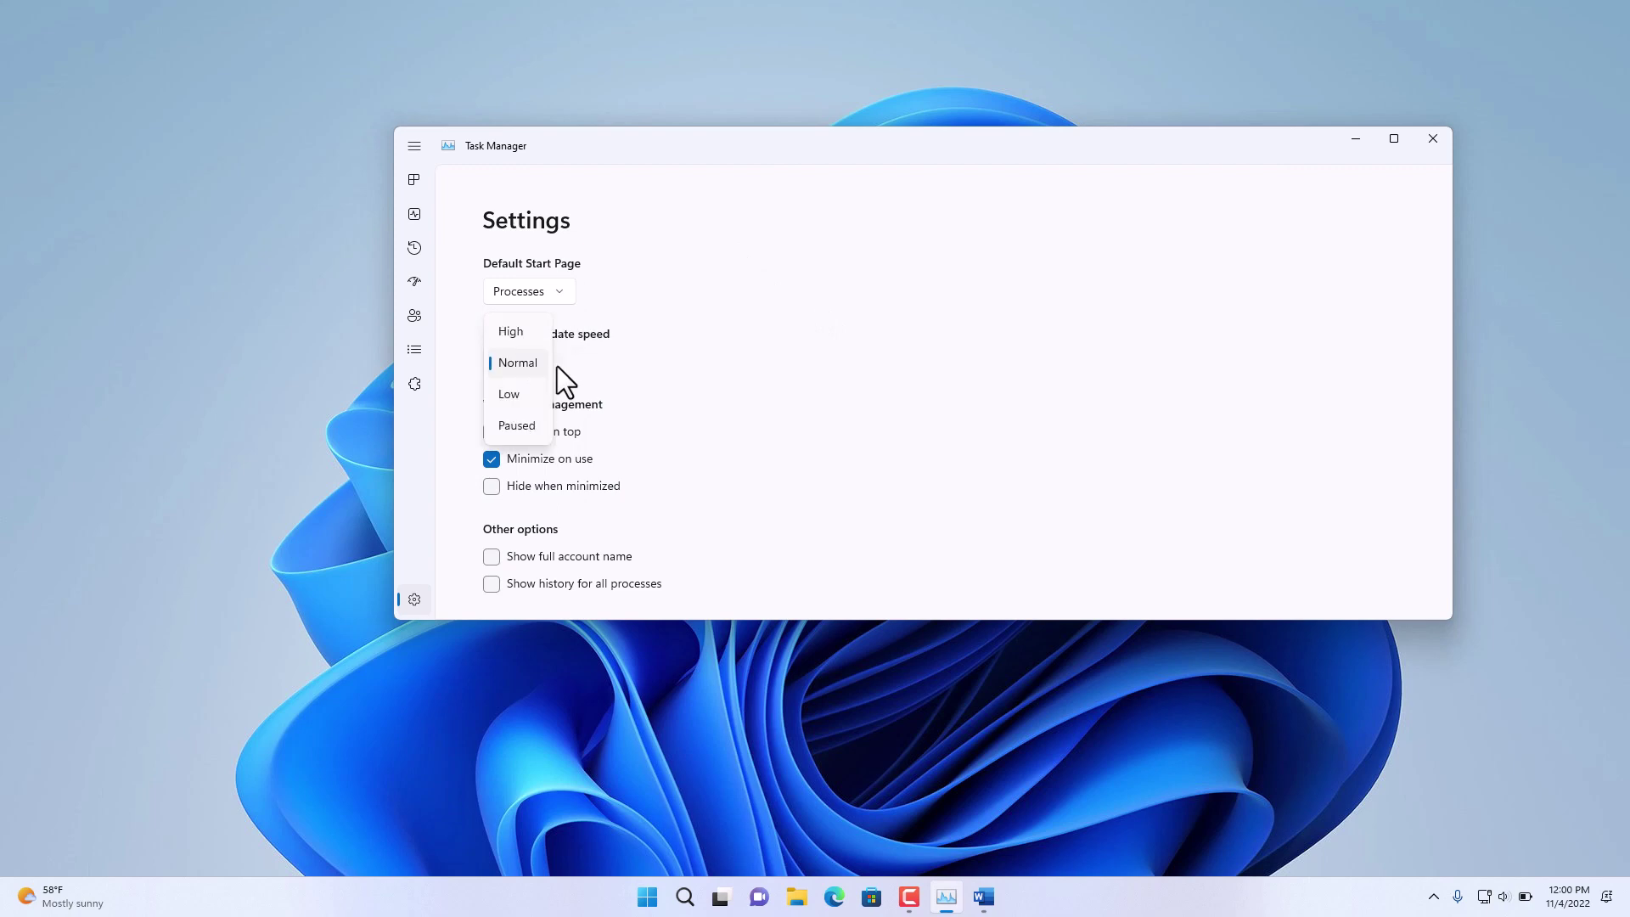
pyautogui.click(683, 369)
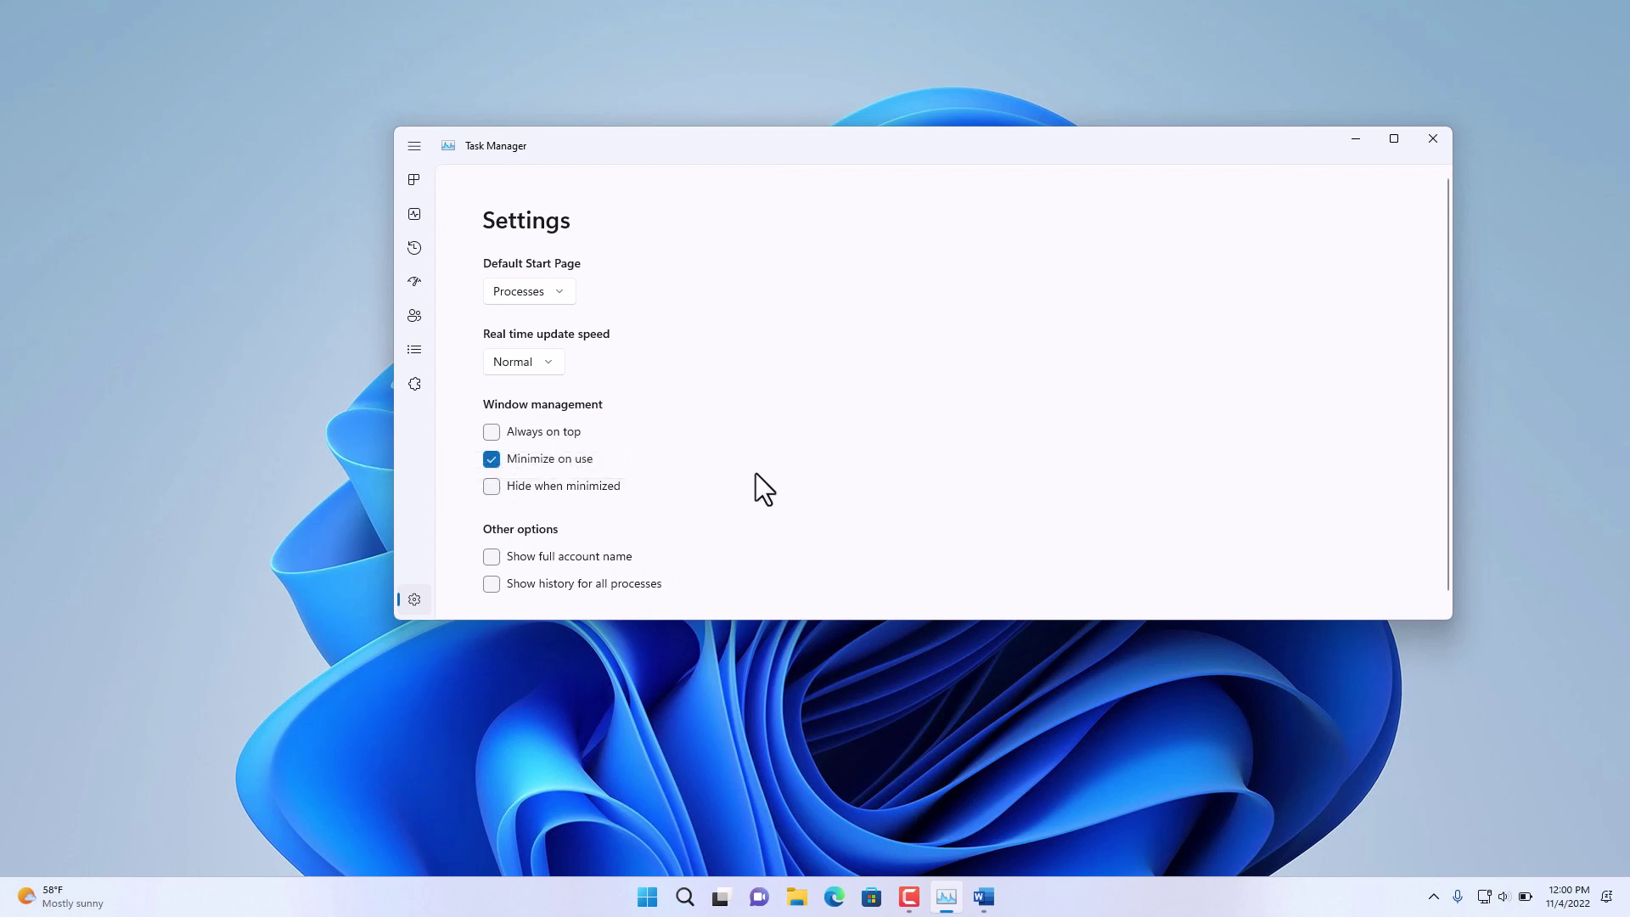
# - Scroll through the remaining settings, then go back to the Processes page
pyautogui.scroll(-1, 755, 473)
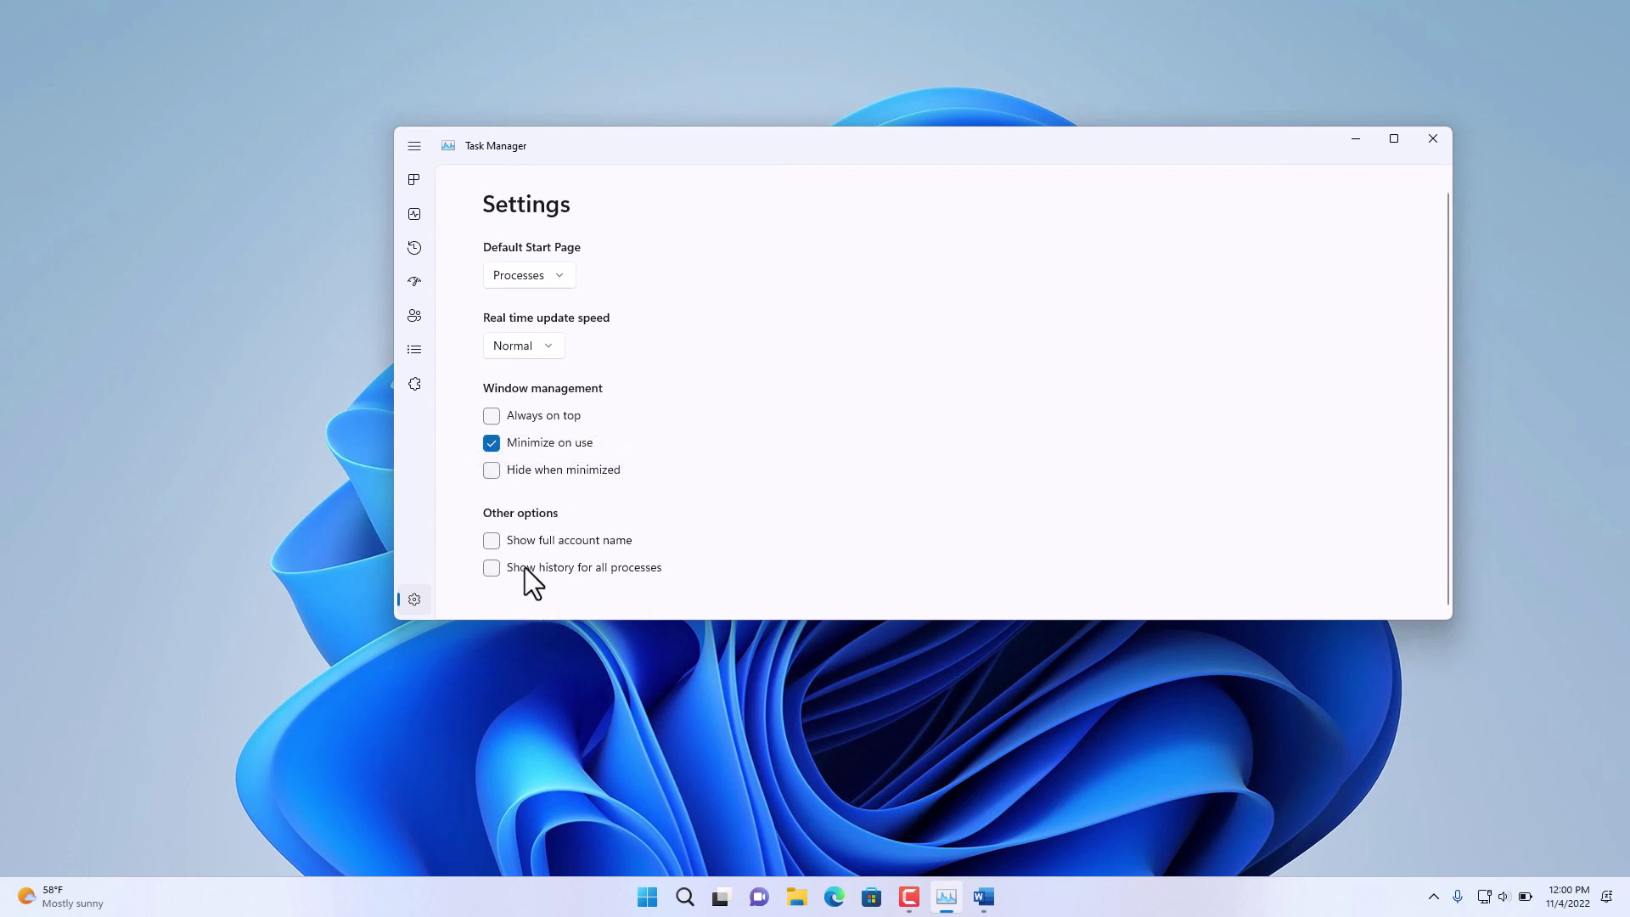
pyautogui.click(414, 181)
pyautogui.click(414, 146)
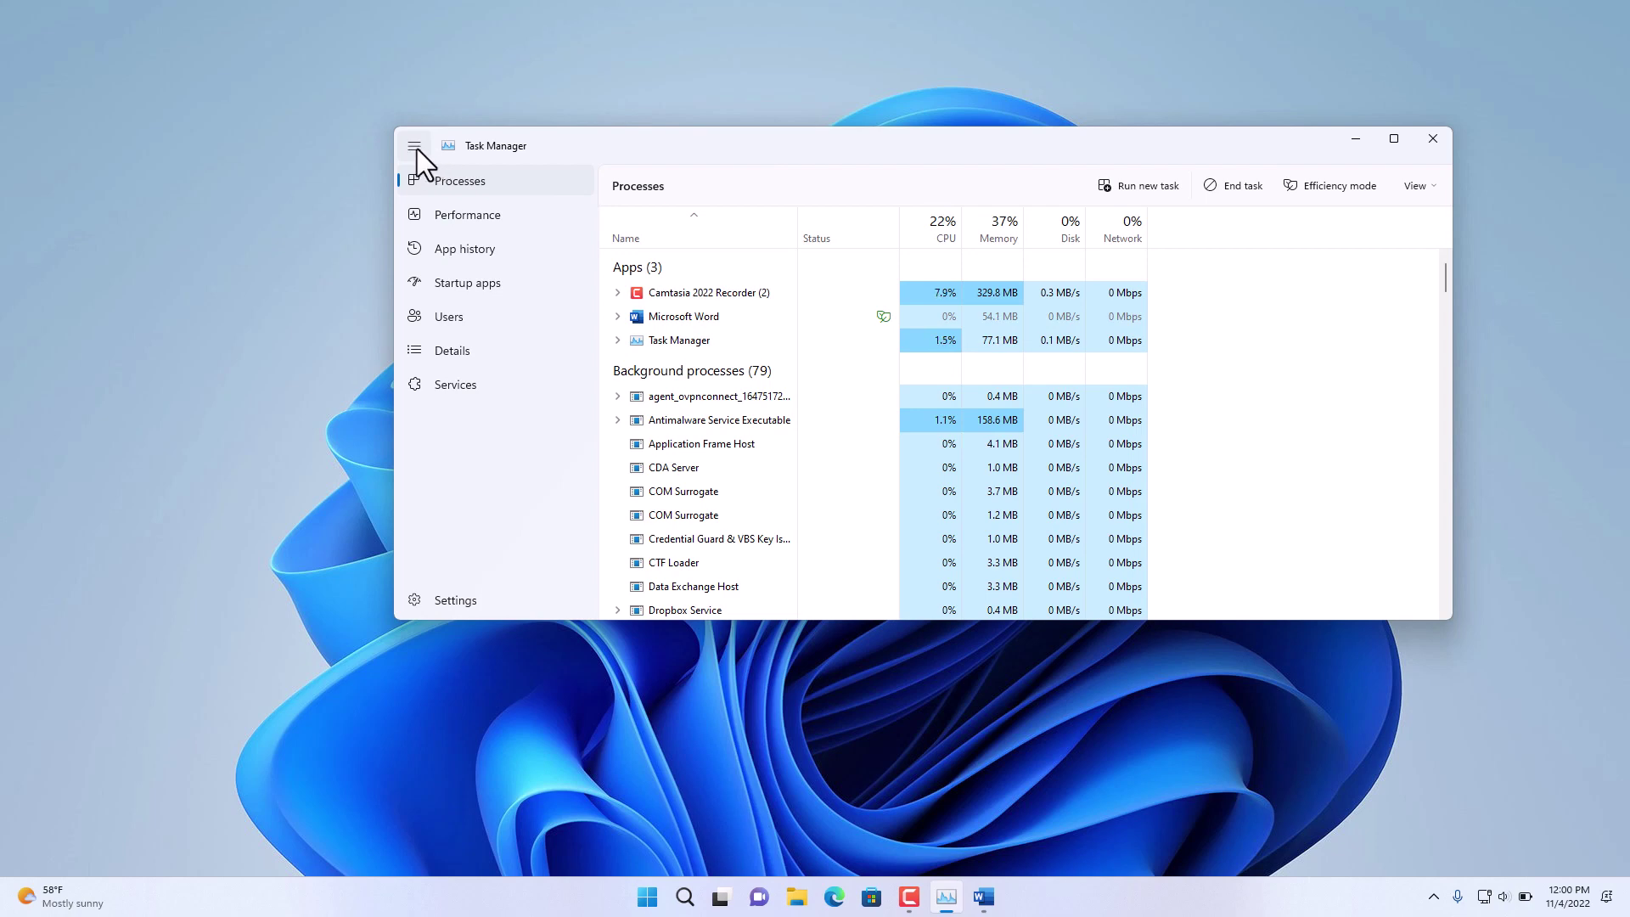